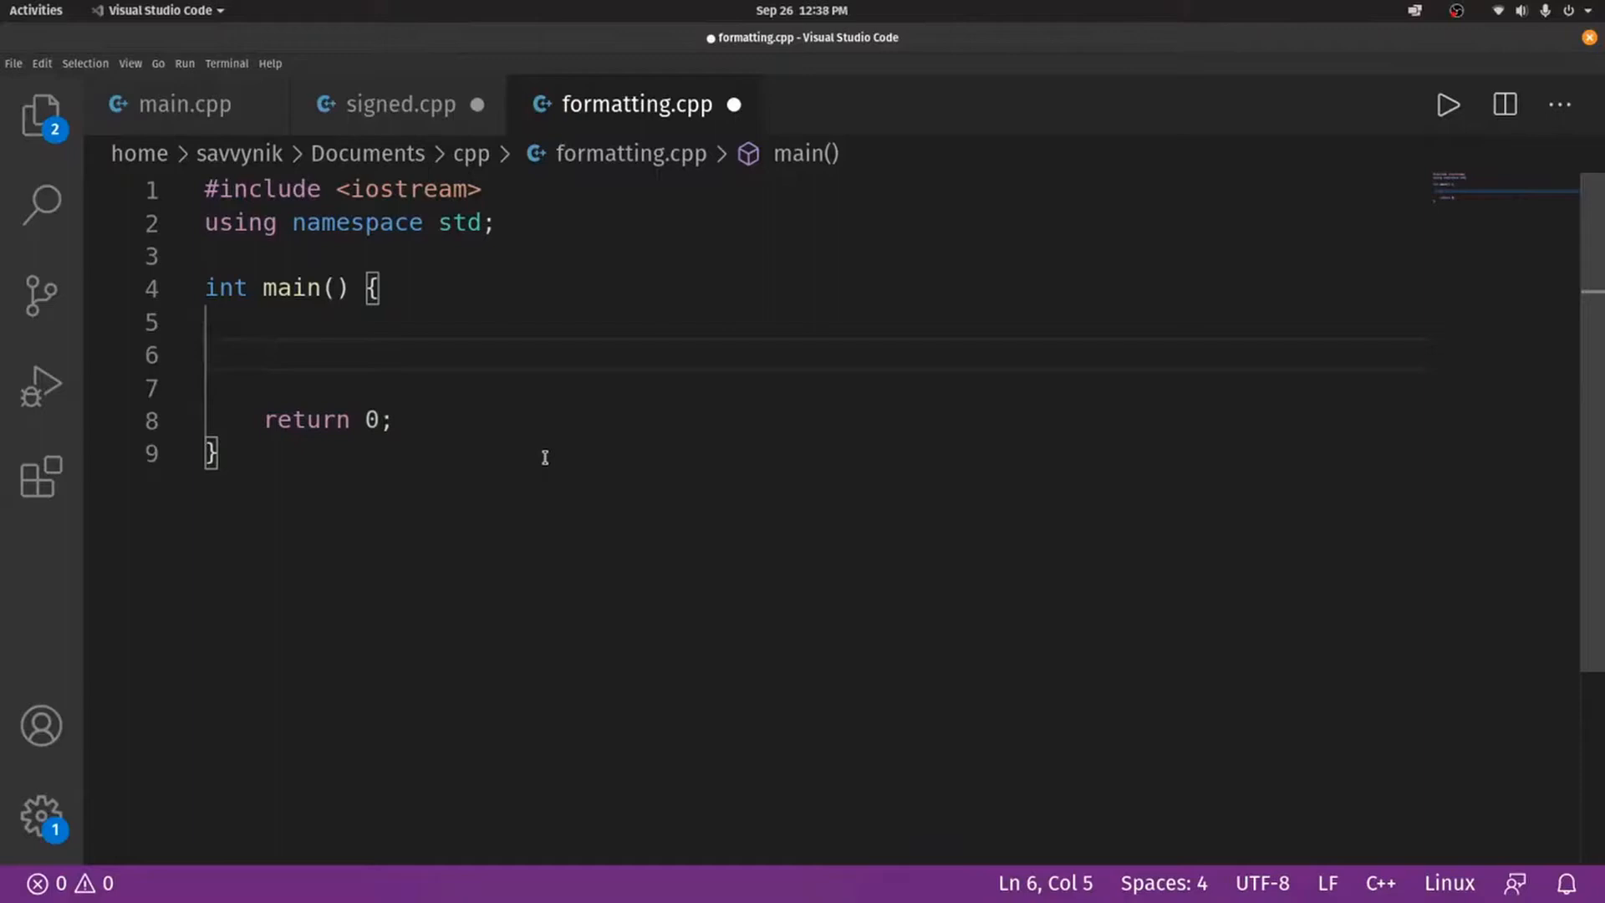
{"action": "type", "text": "int val"}
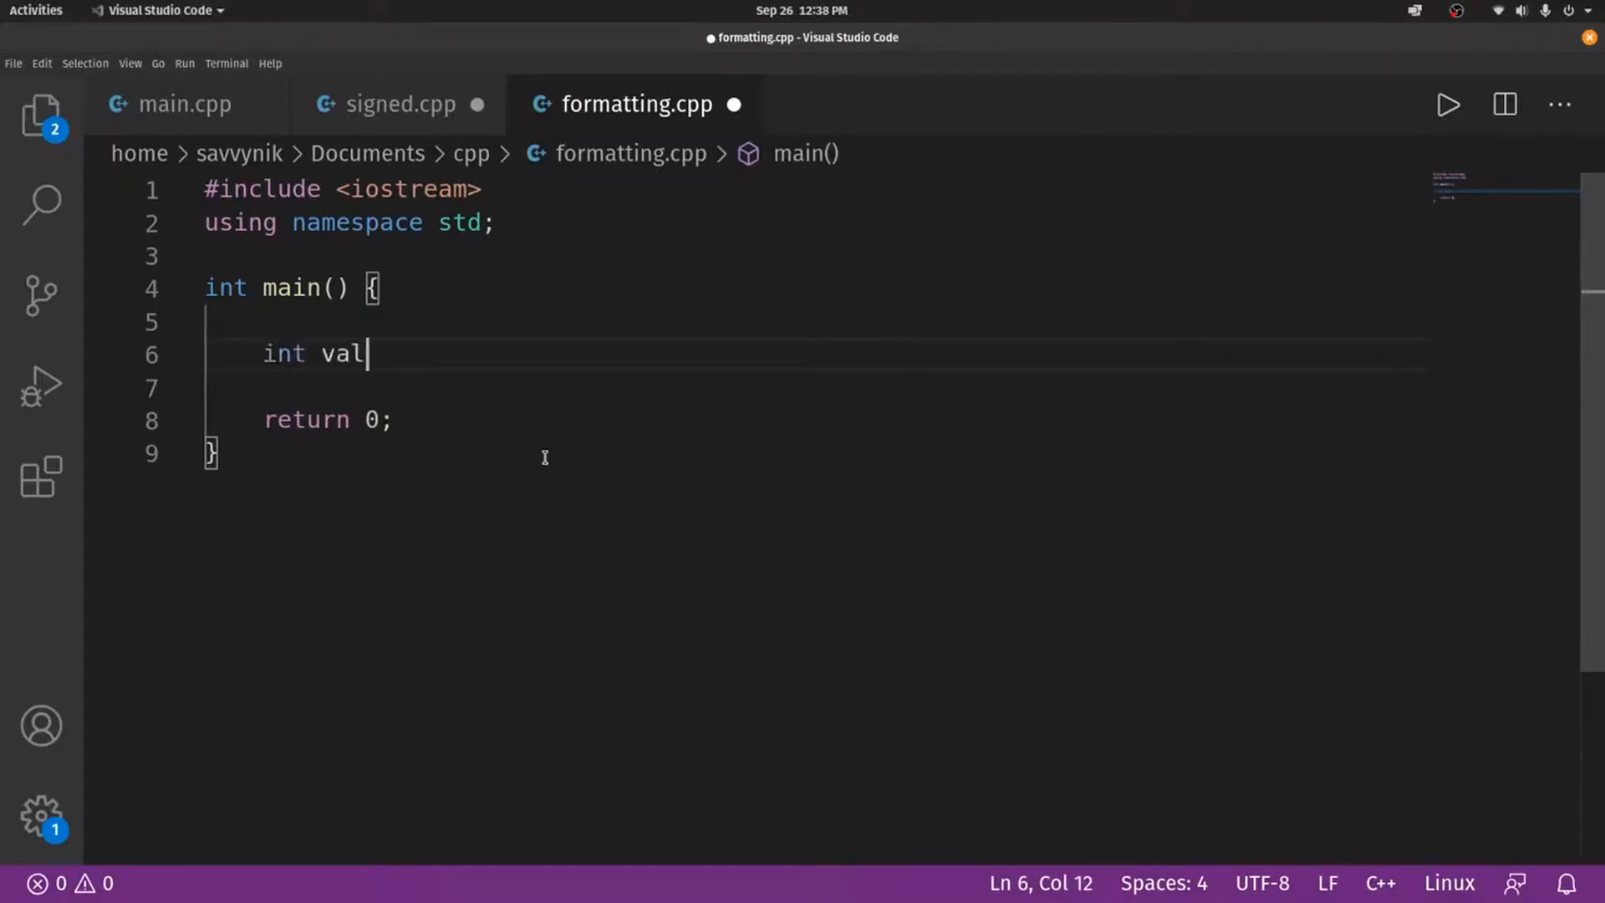
{"action": "type", "text": "ue;"}
Declare int value; and add the ++value; //pre increment line in main().
{"action": "key", "text": "Return"}
{"action": "key", "text": "Return"}
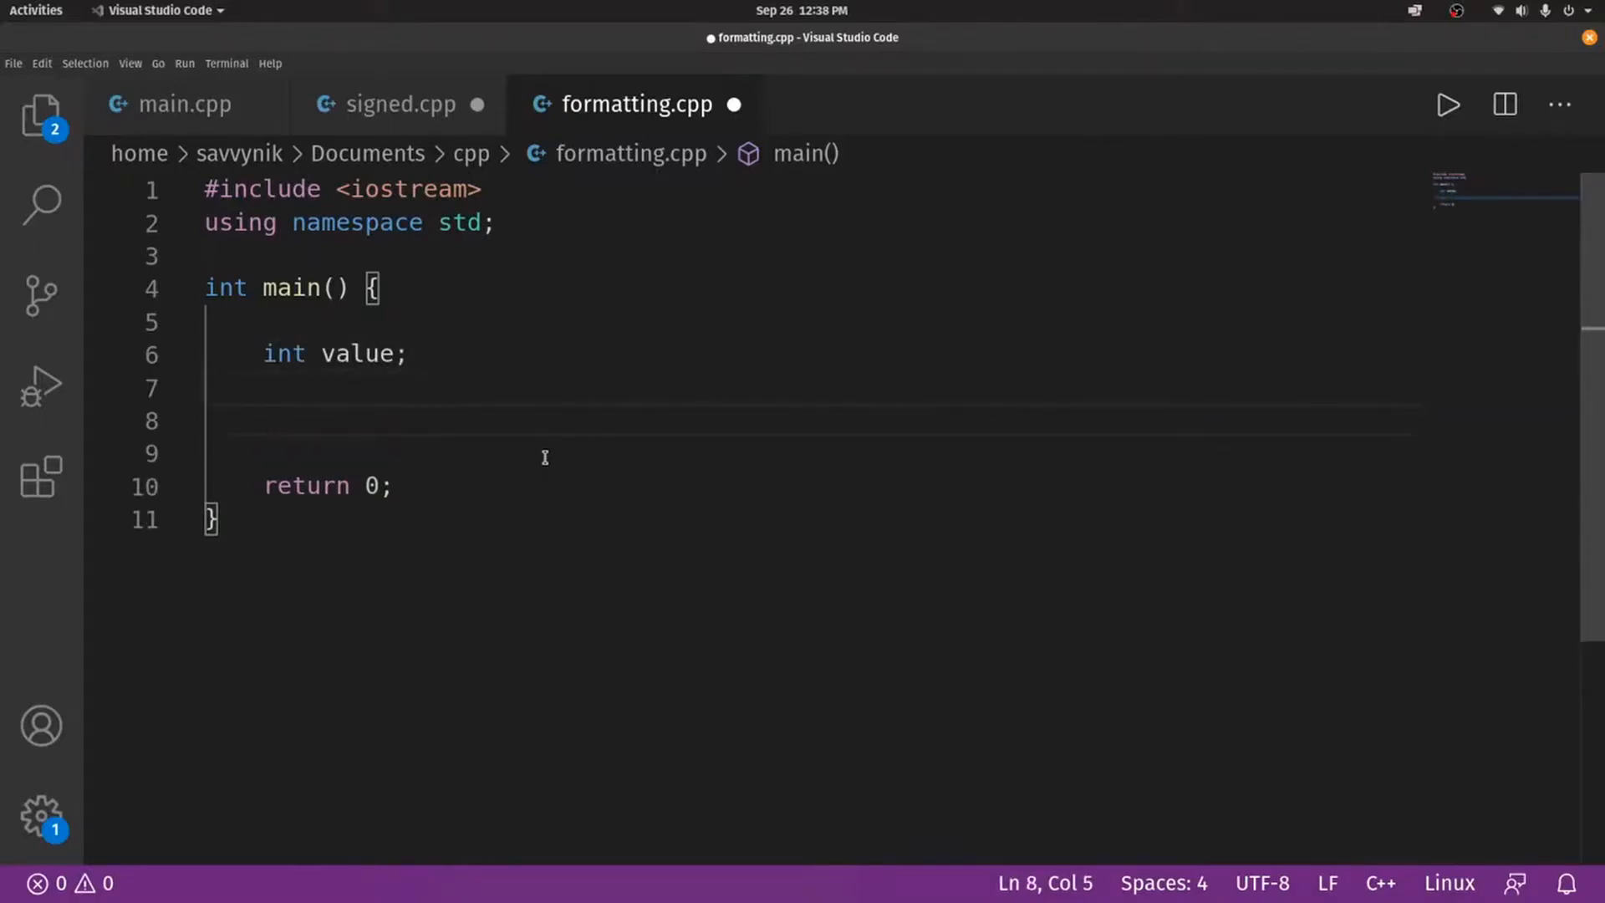
{"action": "type", "text": "++value"}
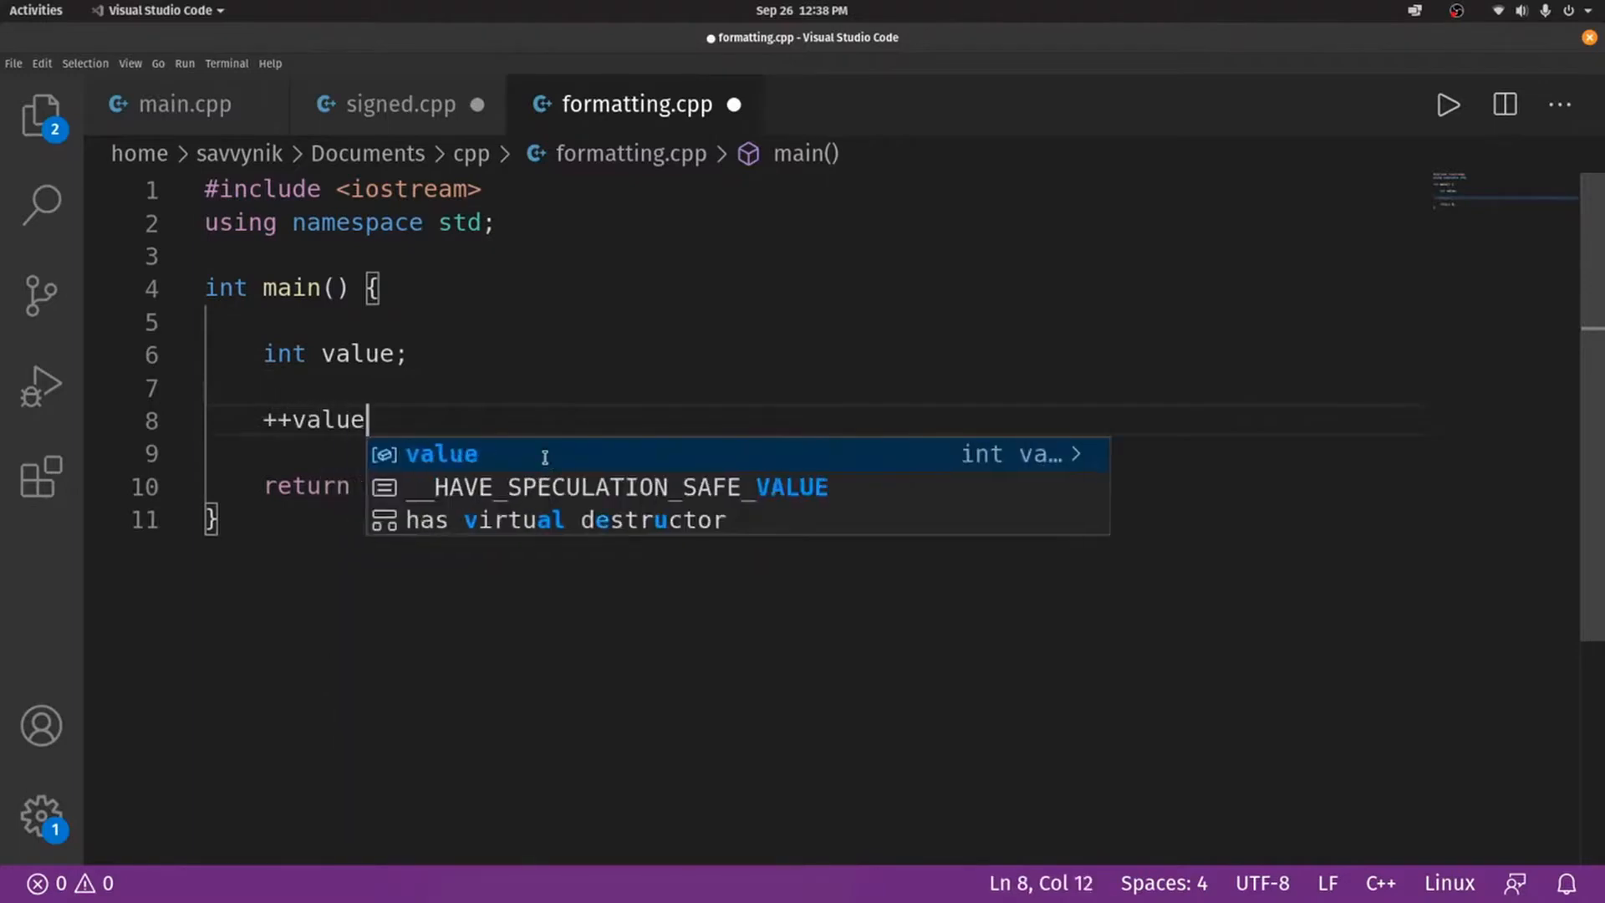
{"action": "type", "text": ";"}
{"action": "key", "text": "Return"}
{"action": "type", "text": "value "}
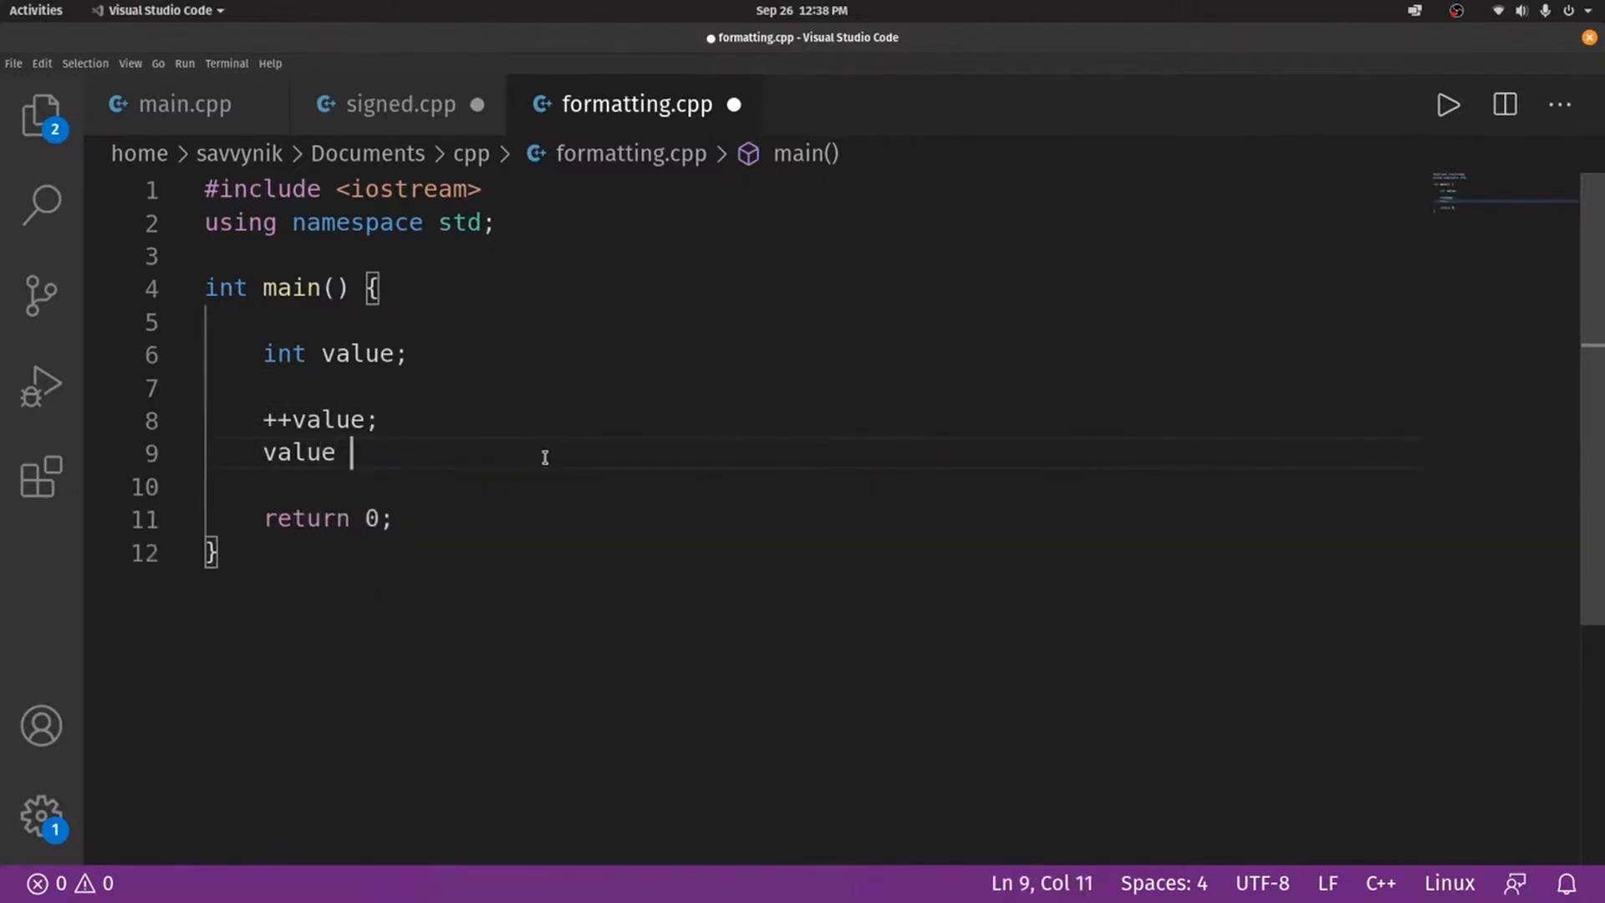
{"action": "type", "text": "+"}
{"action": "key", "text": "BackSpace"}
{"action": "key", "text": "BackSpace"}
{"action": "type", "text": "++;"}
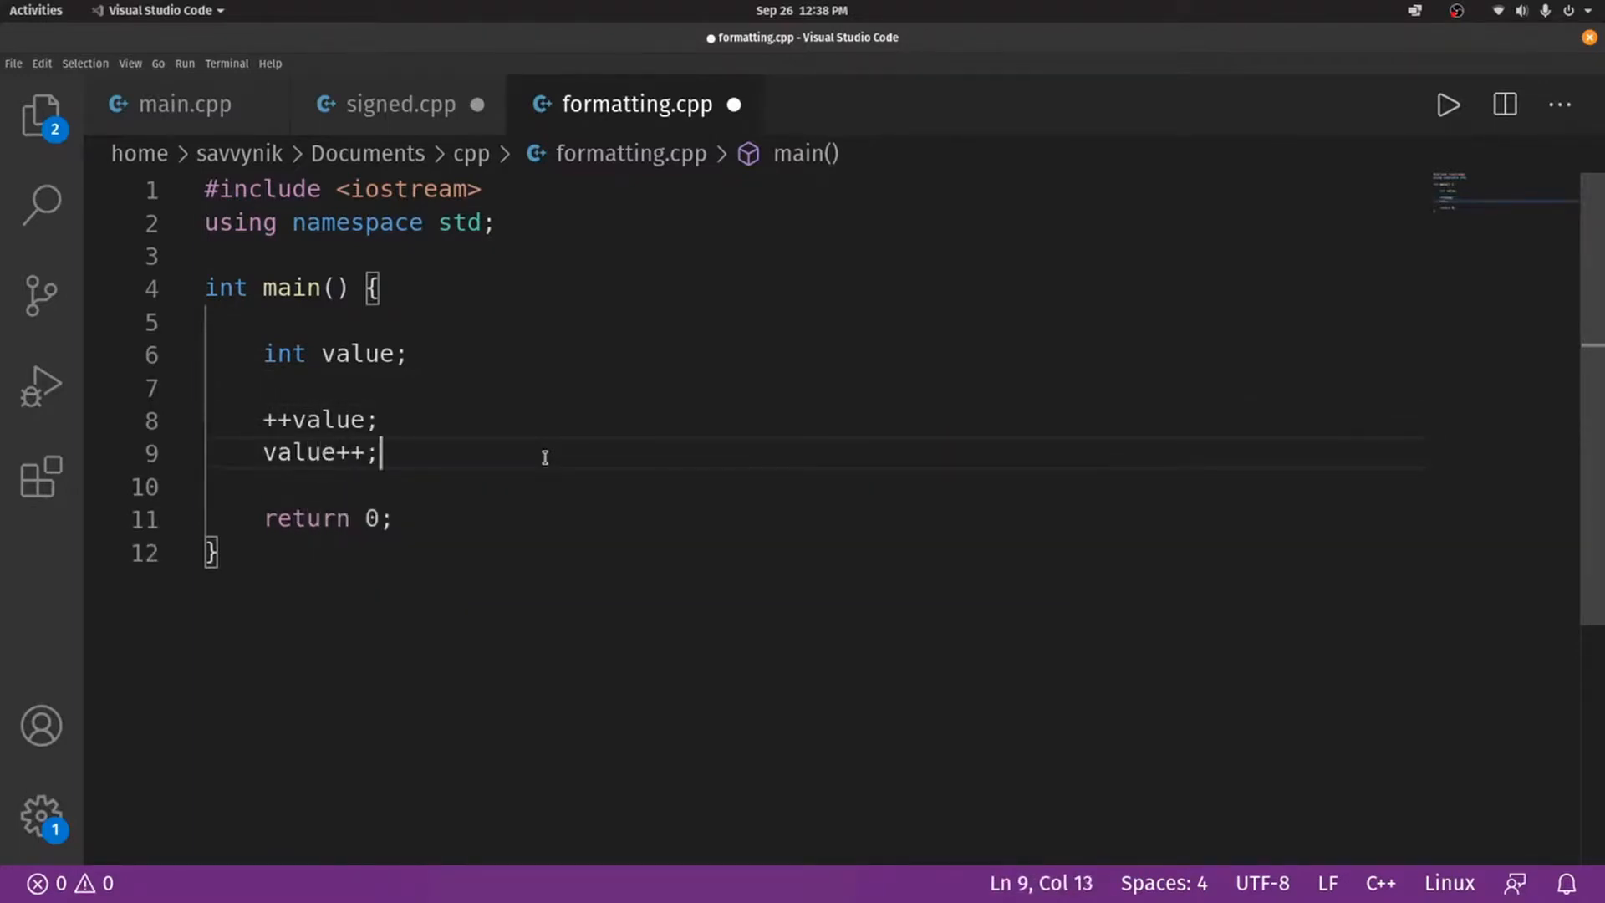
{"action": "key", "text": "Up"}
{"action": "type", "text": "/"}
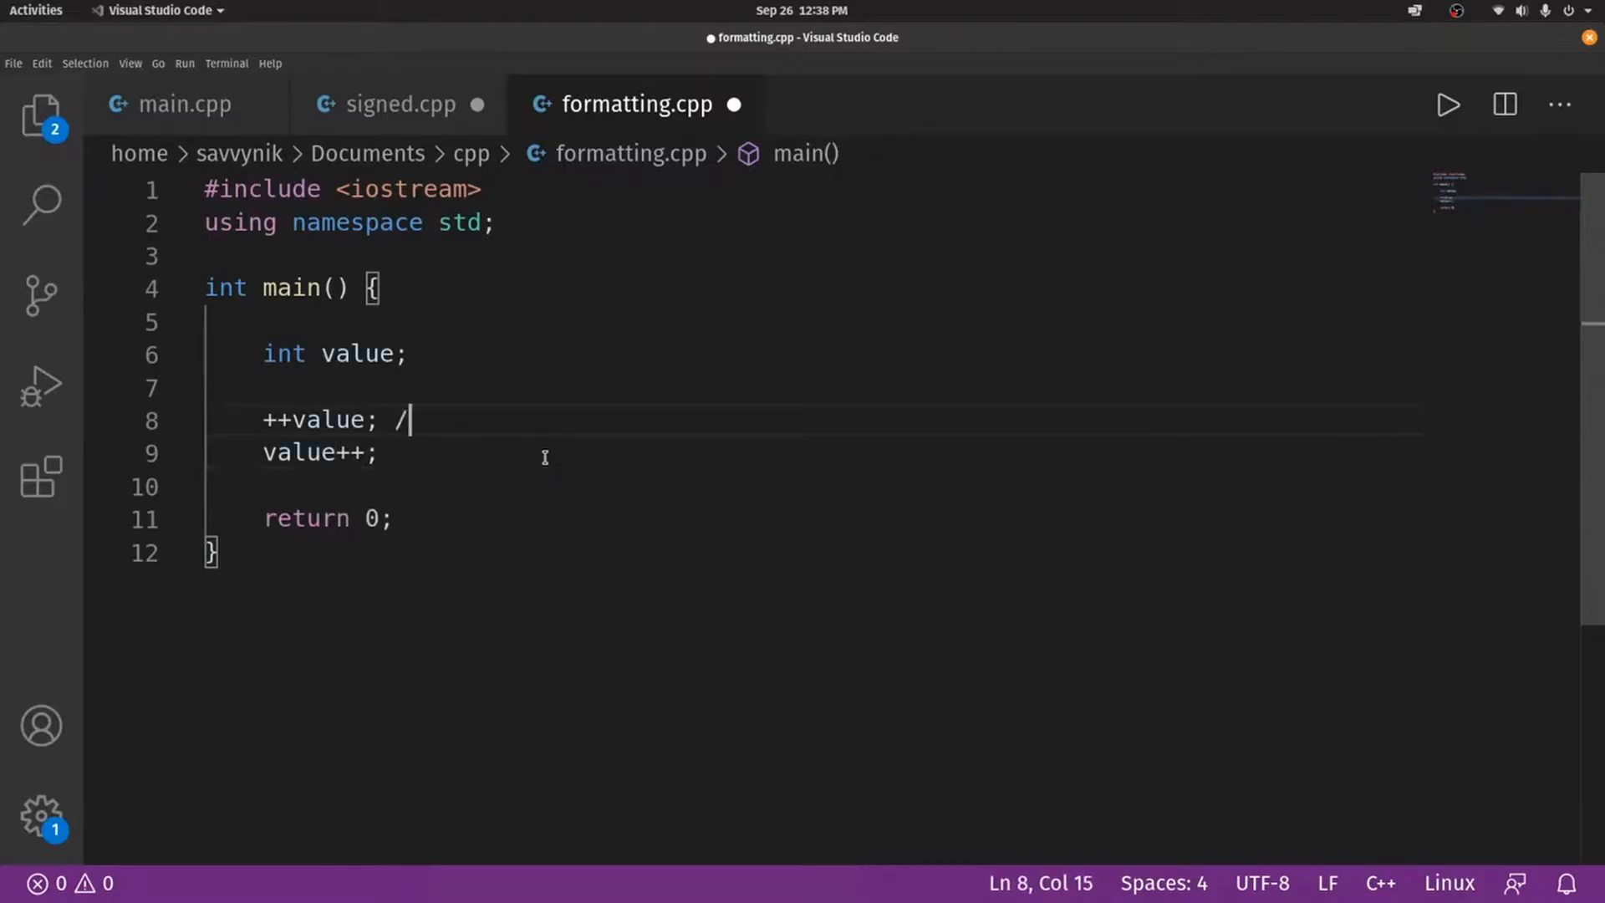
{"action": "type", "text": "/pre"}
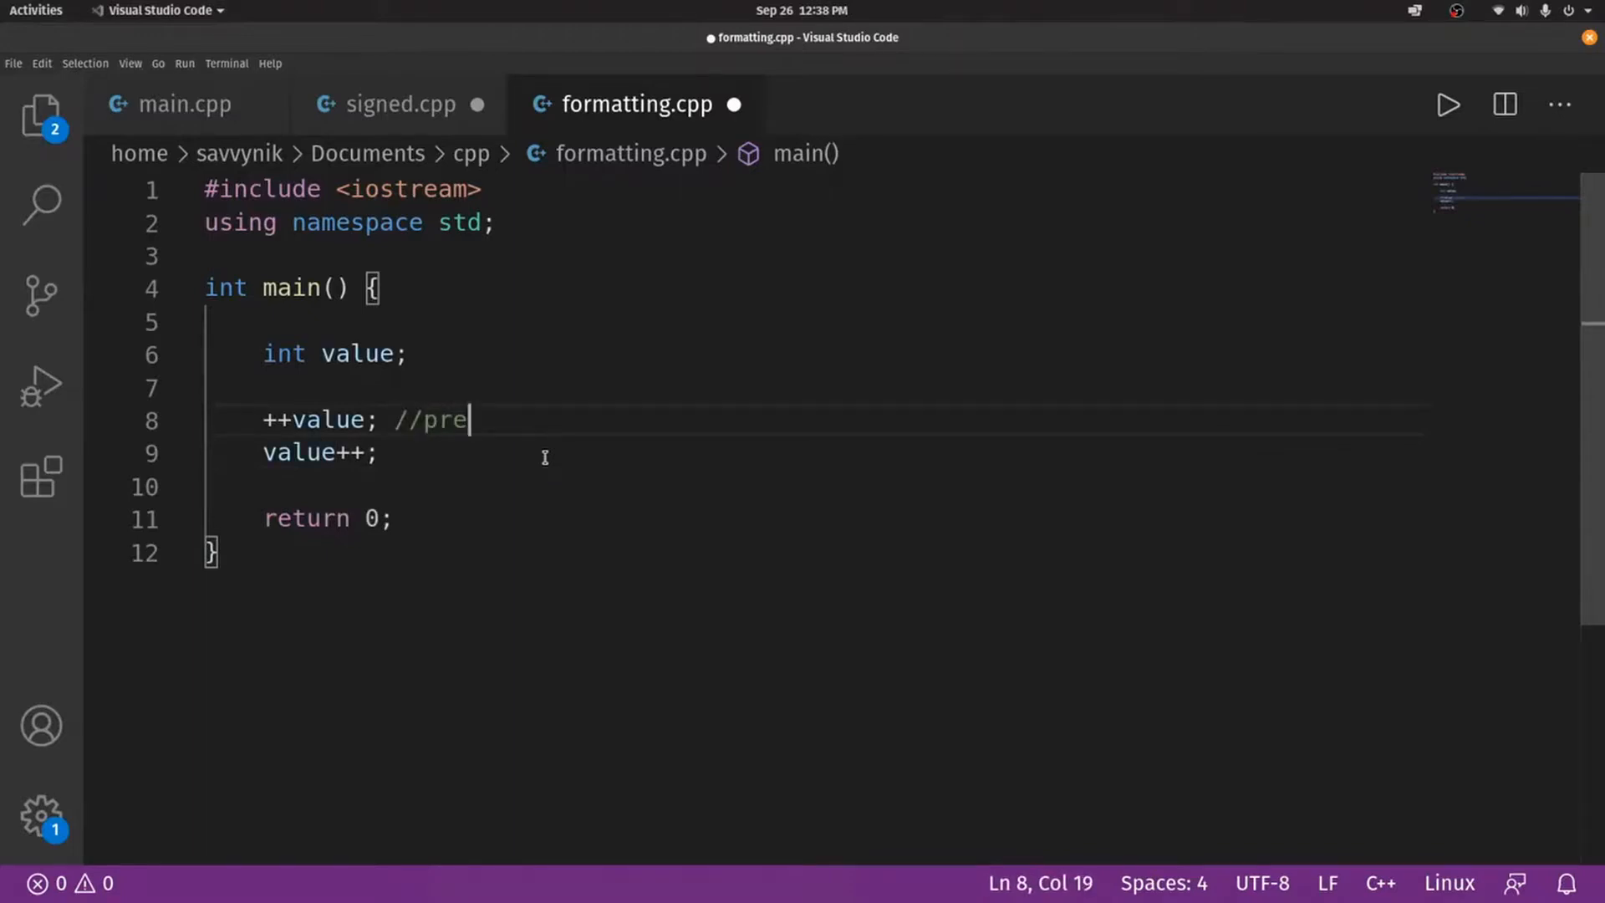
{"action": "type", "text": " increment"}
Add the value++; //post increment line and point out the word value.
{"action": "key", "text": "Down"}
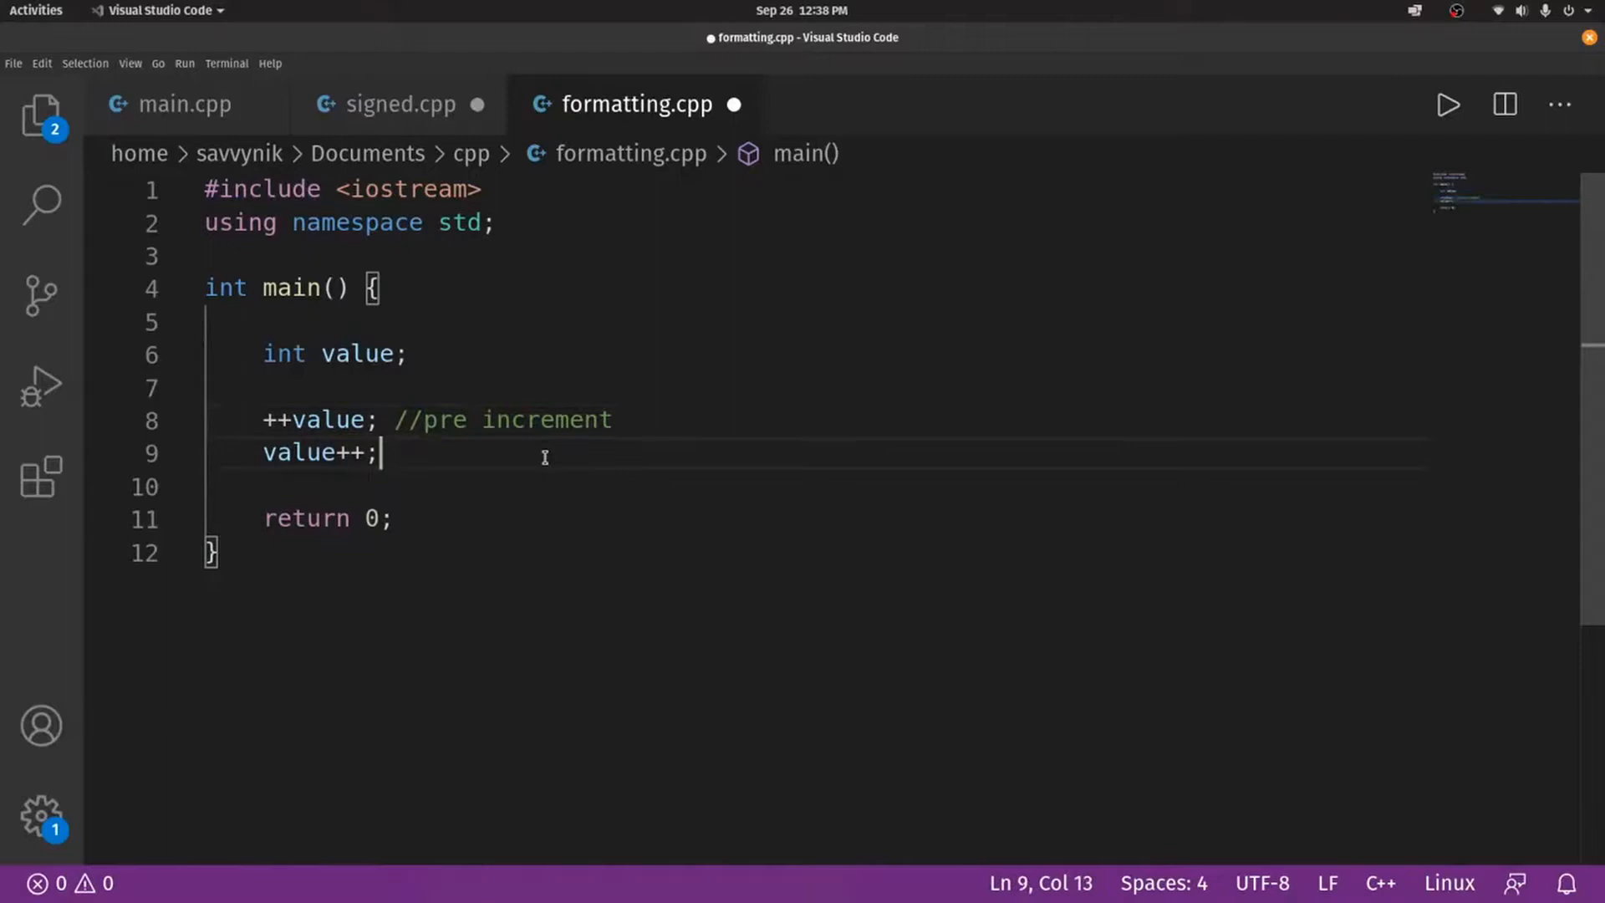
{"action": "type", "text": " //post "}
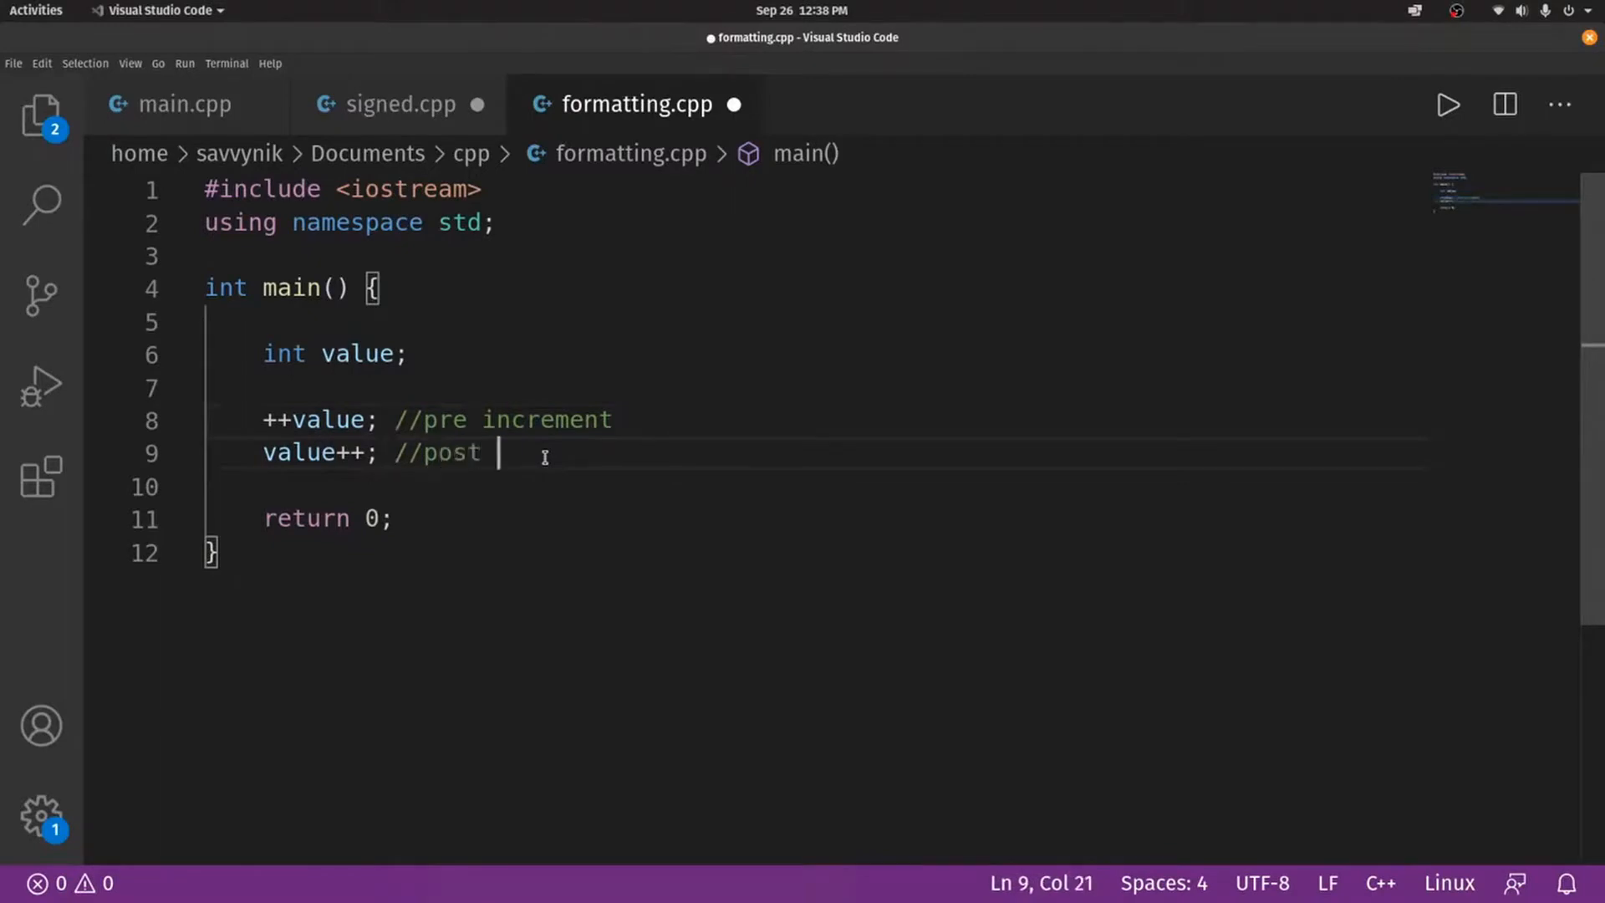
{"action": "type", "text": "increme"}
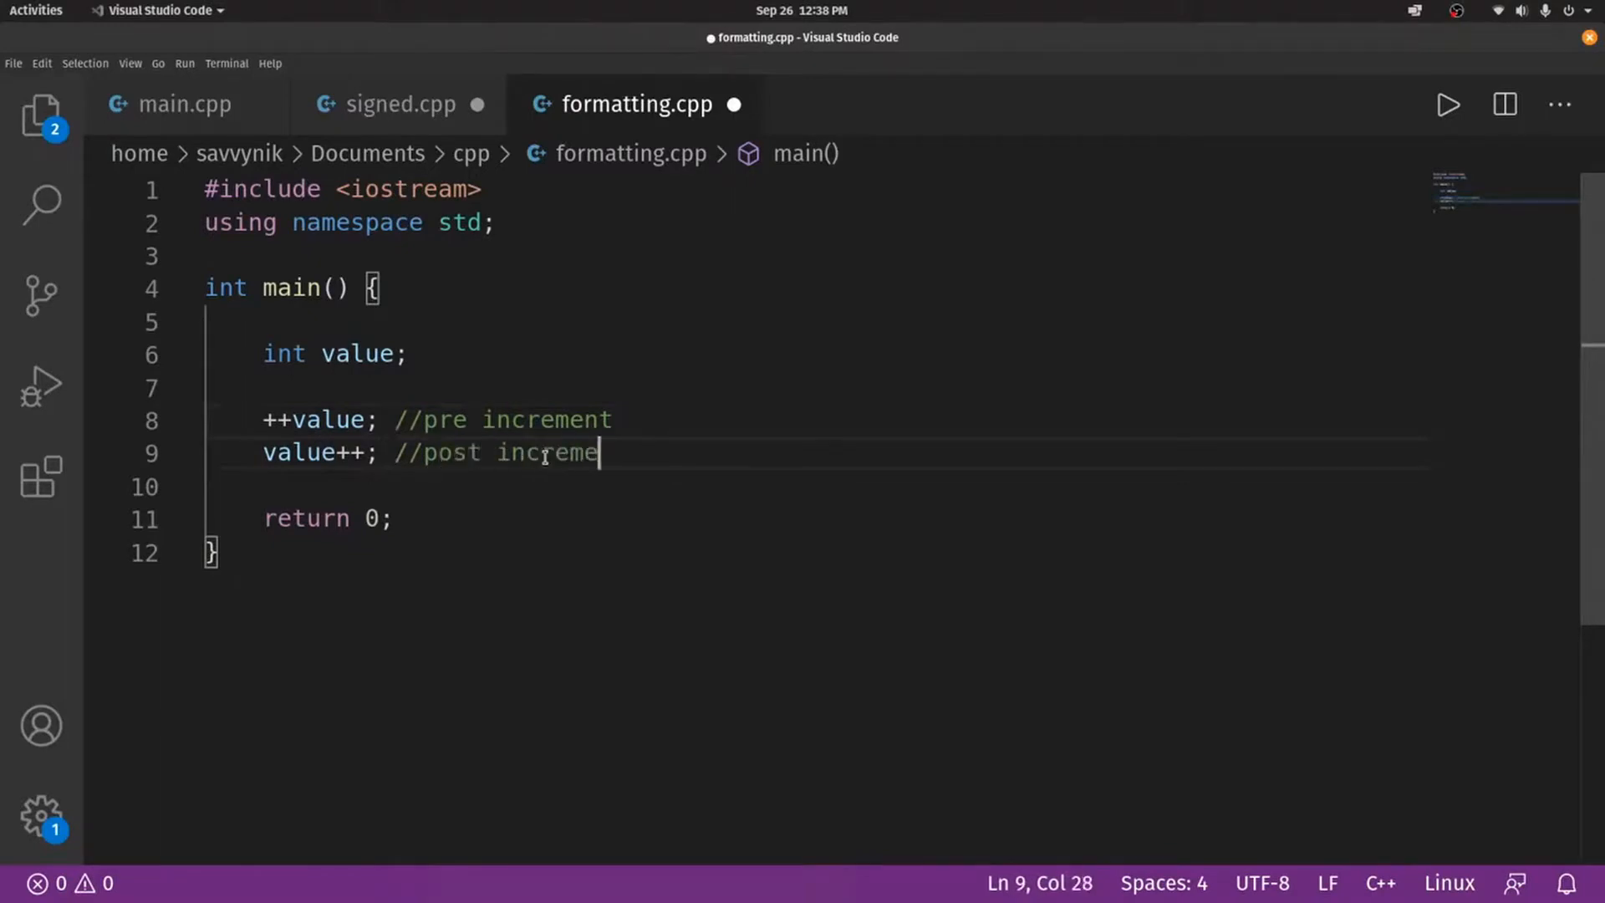
{"action": "type", "text": "nt"}
{"action": "double_click", "coordinate": [339, 422]}
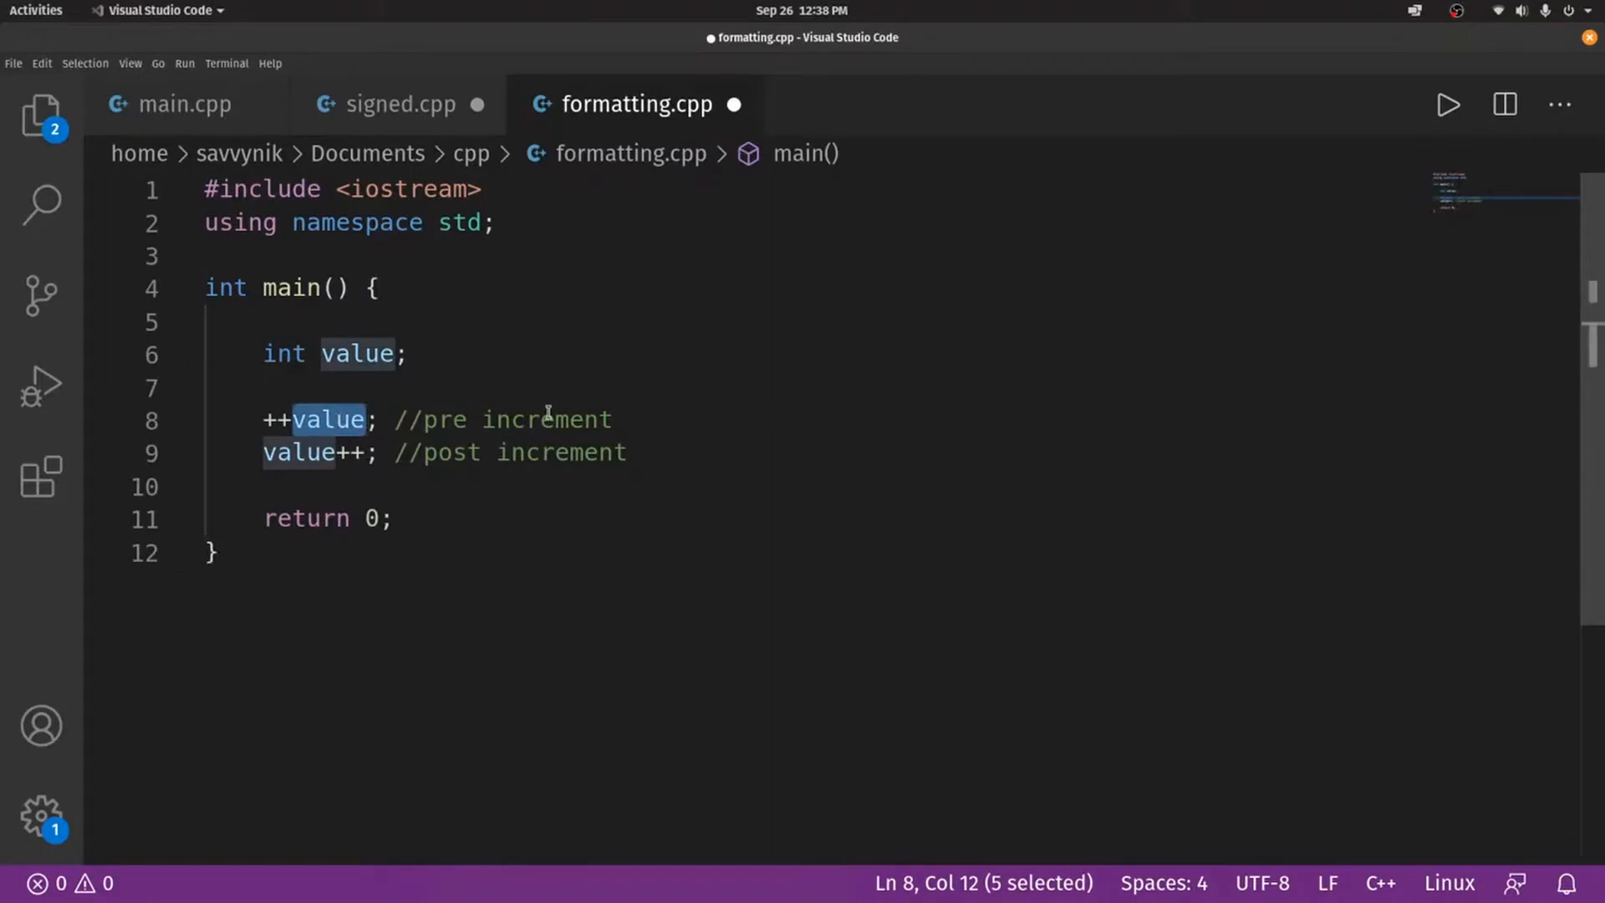
Delete the increment lines and write int i = 1, j; followed by j = ++i;.
{"action": "left_click", "coordinate": [548, 366]}
{"action": "left_click_drag", "start_coordinate": [689, 452], "coordinate": [264, 421]}
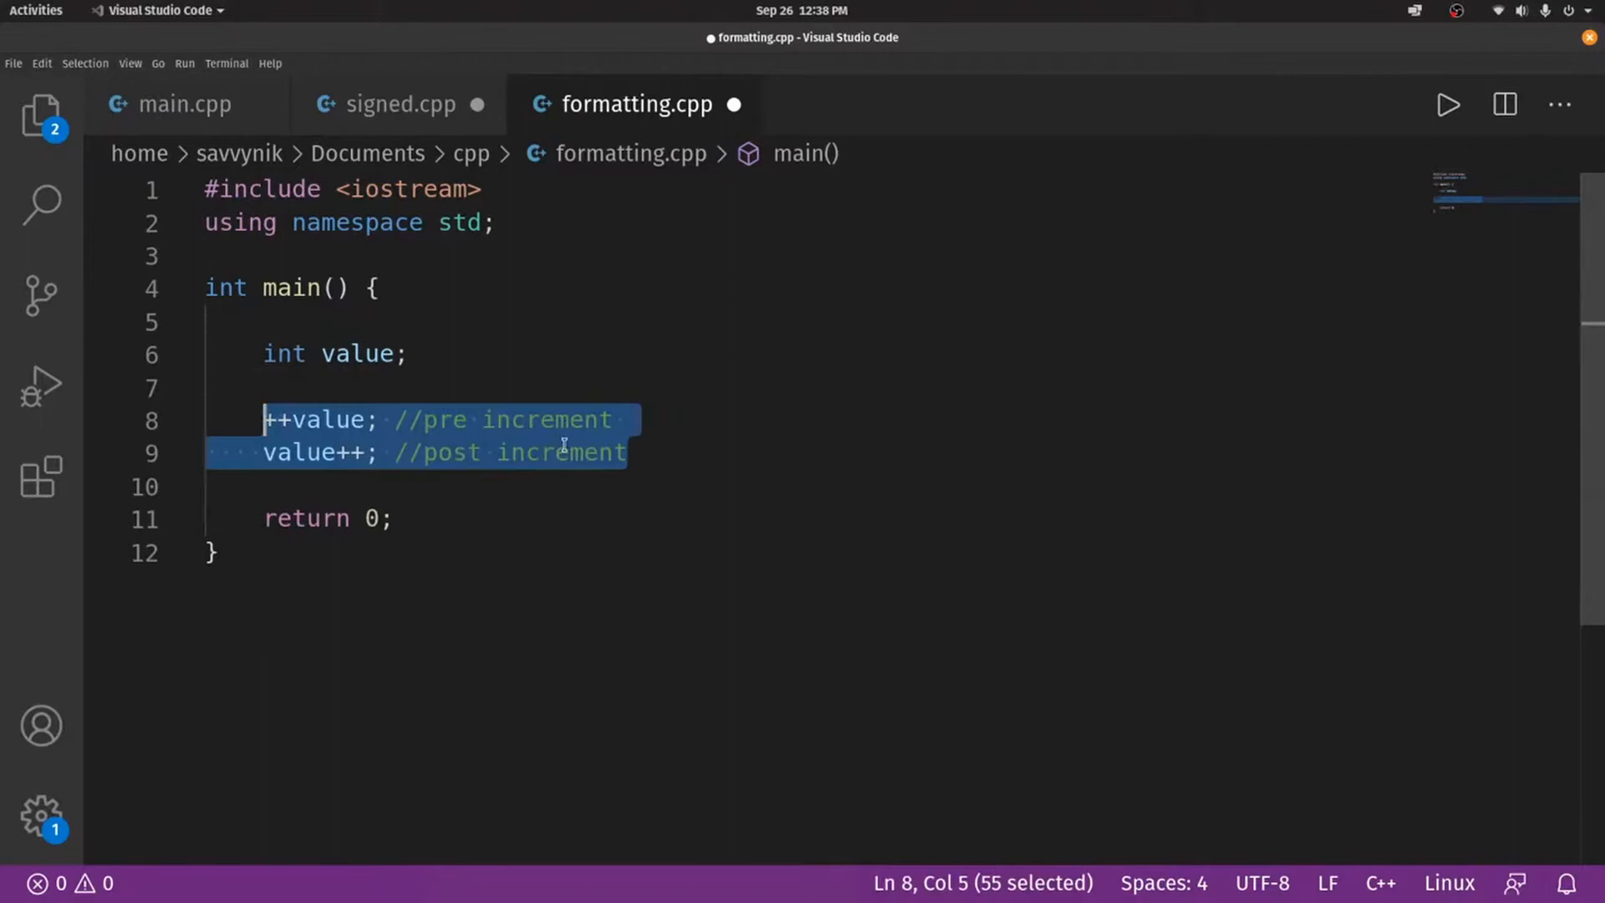
{"action": "key", "text": "BackSpace"}
{"action": "type", "text": "int"}
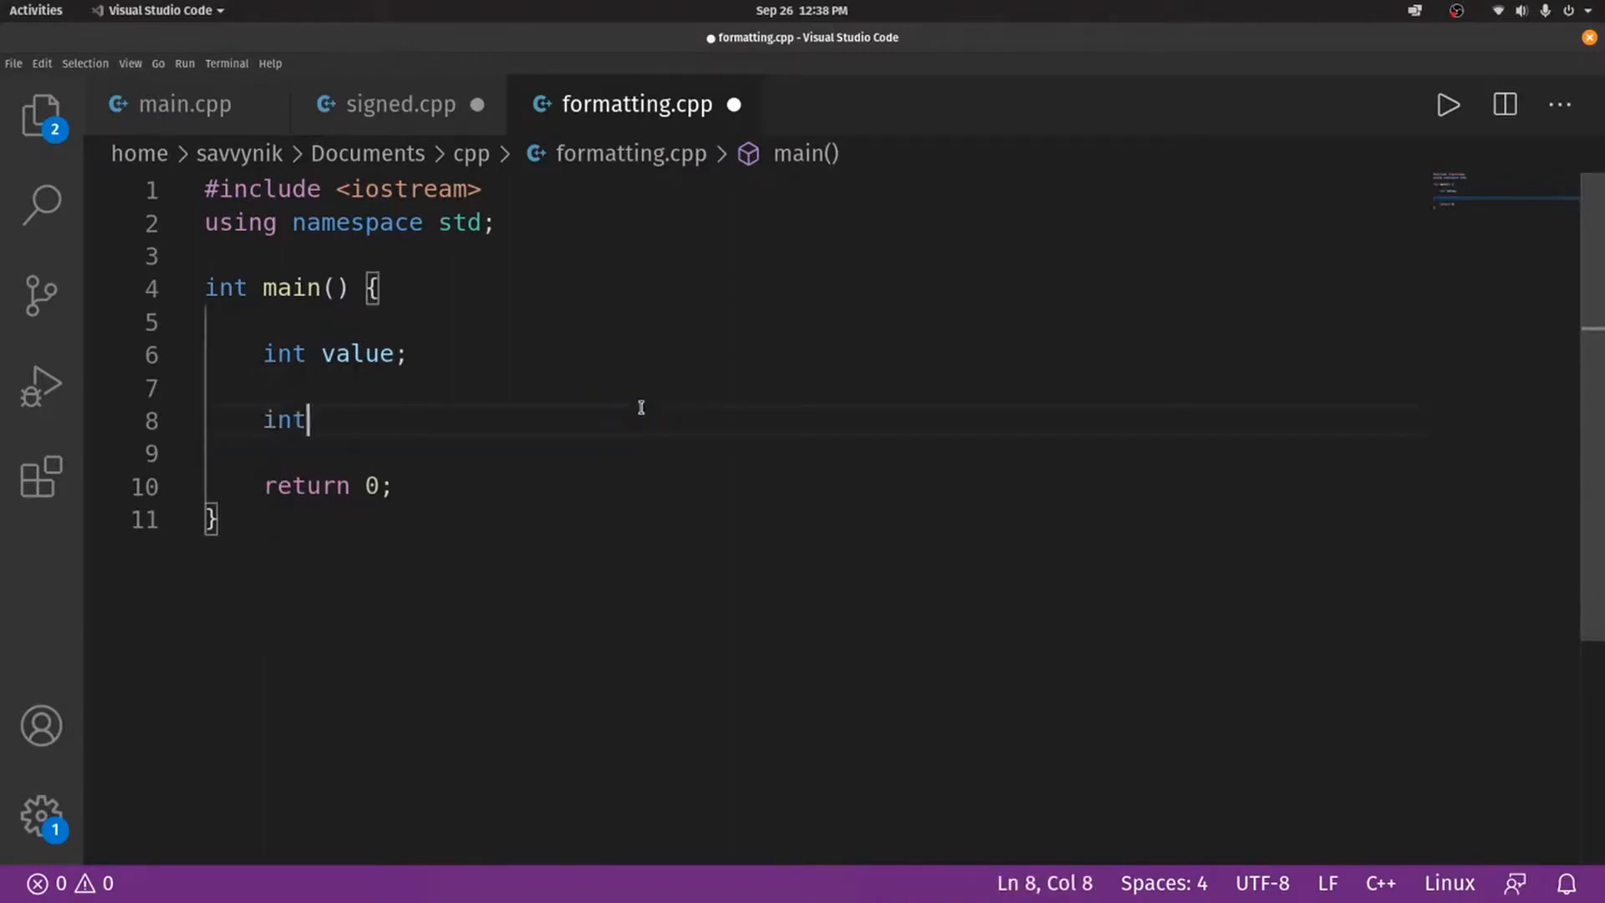
{"action": "type", "text": " i"}
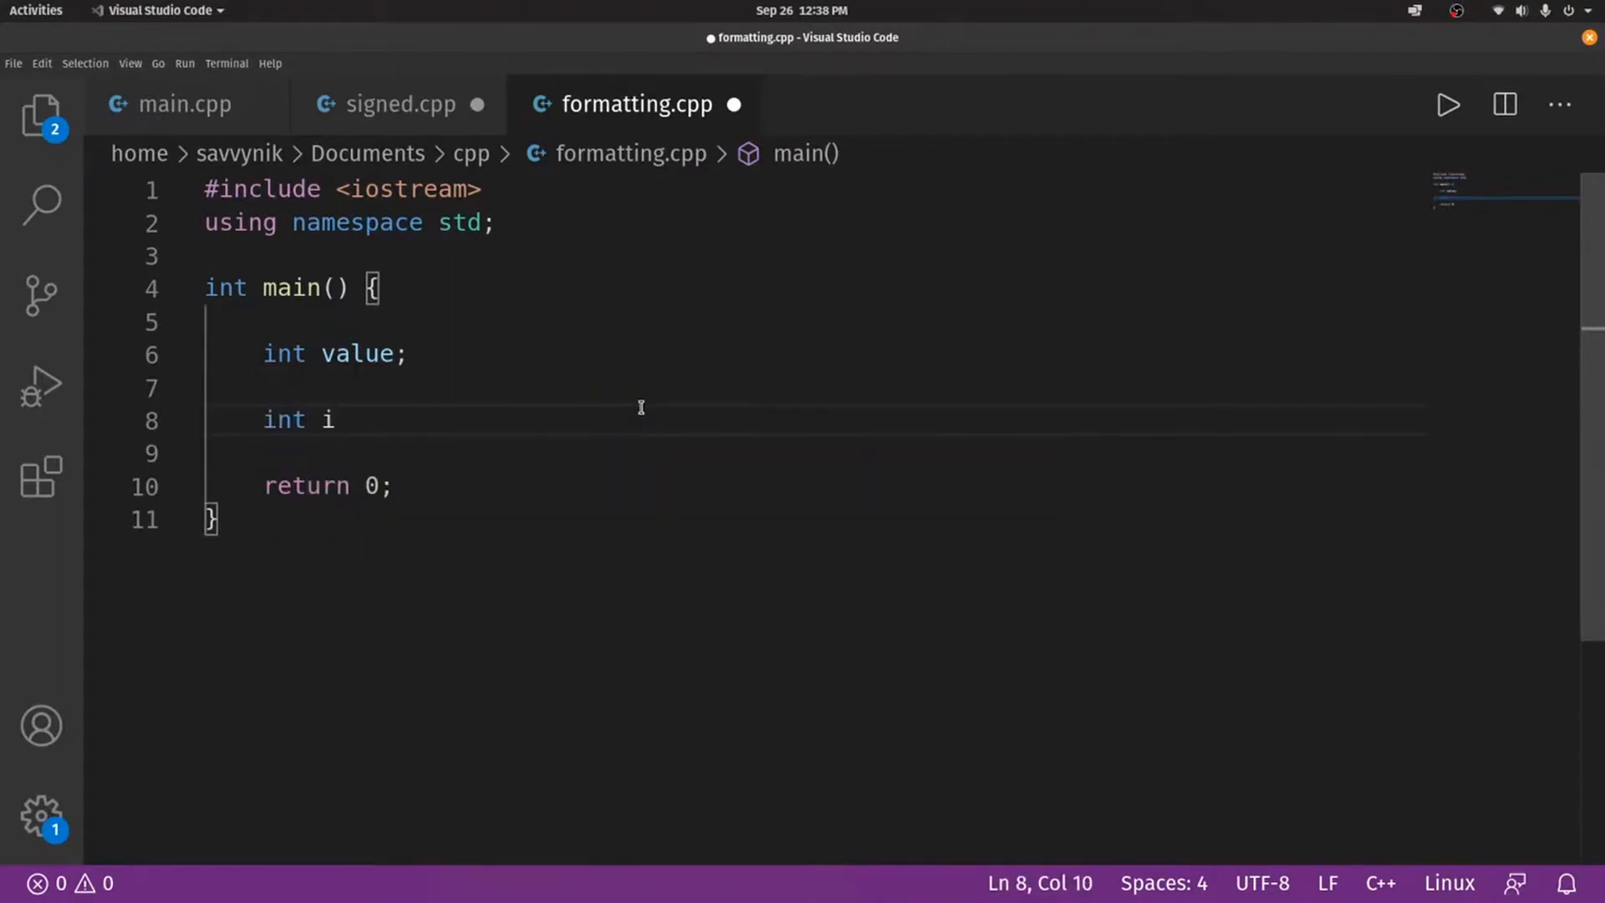
{"action": "type", "text": " = "}
{"action": "type", "text": "1"}
{"action": "type", "text": ", j"}
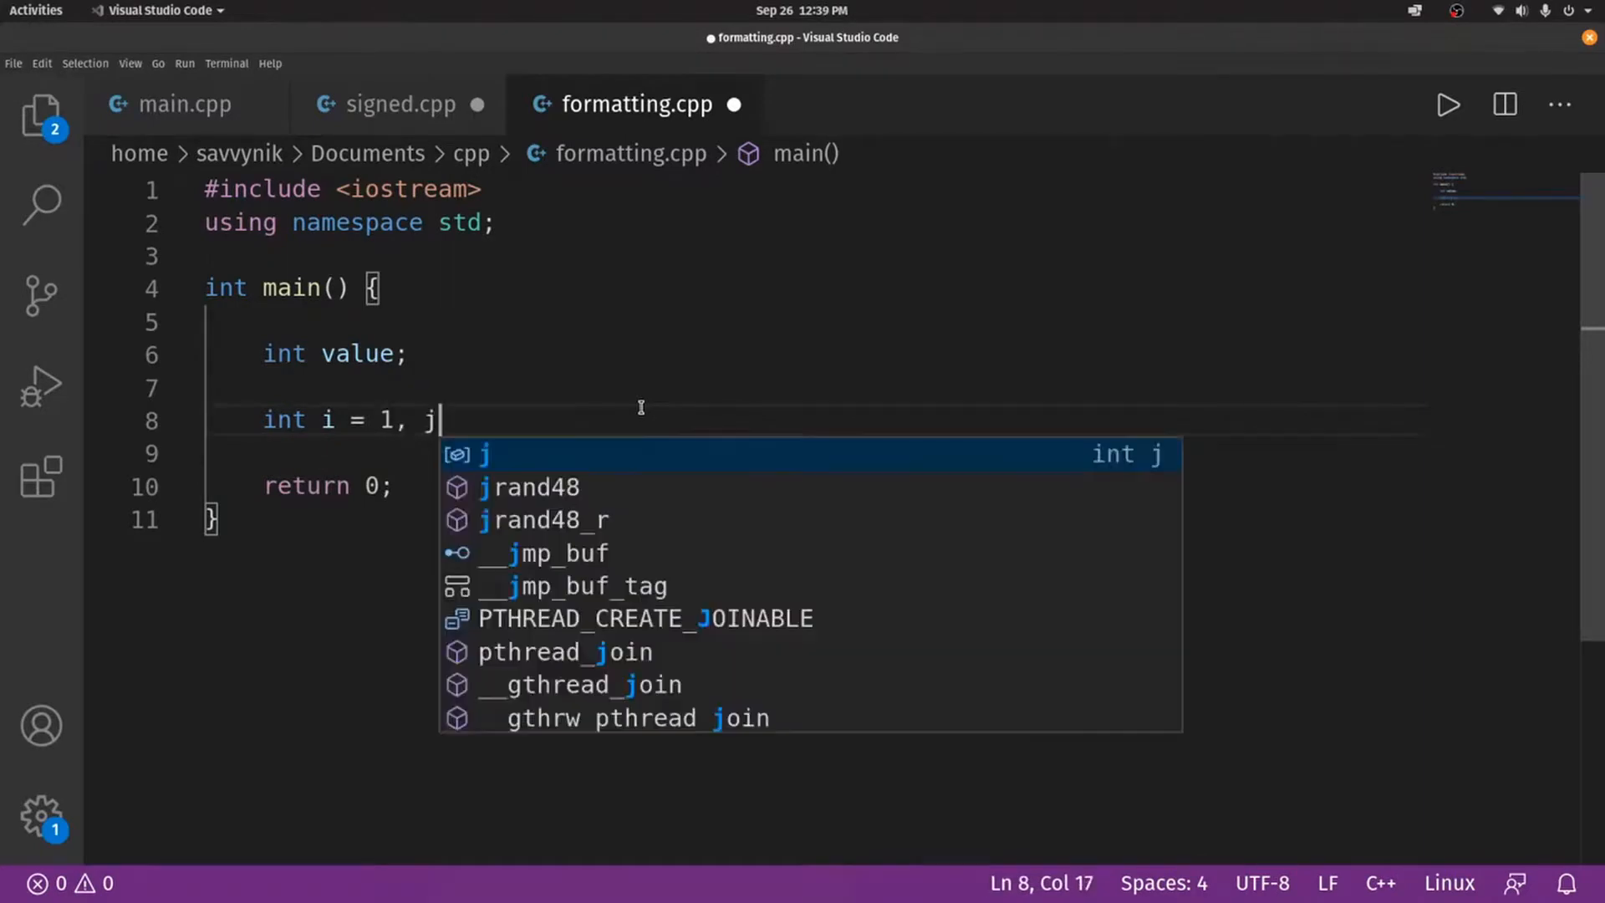
{"action": "type", "text": ";  "}
{"action": "type", "text": "j "}
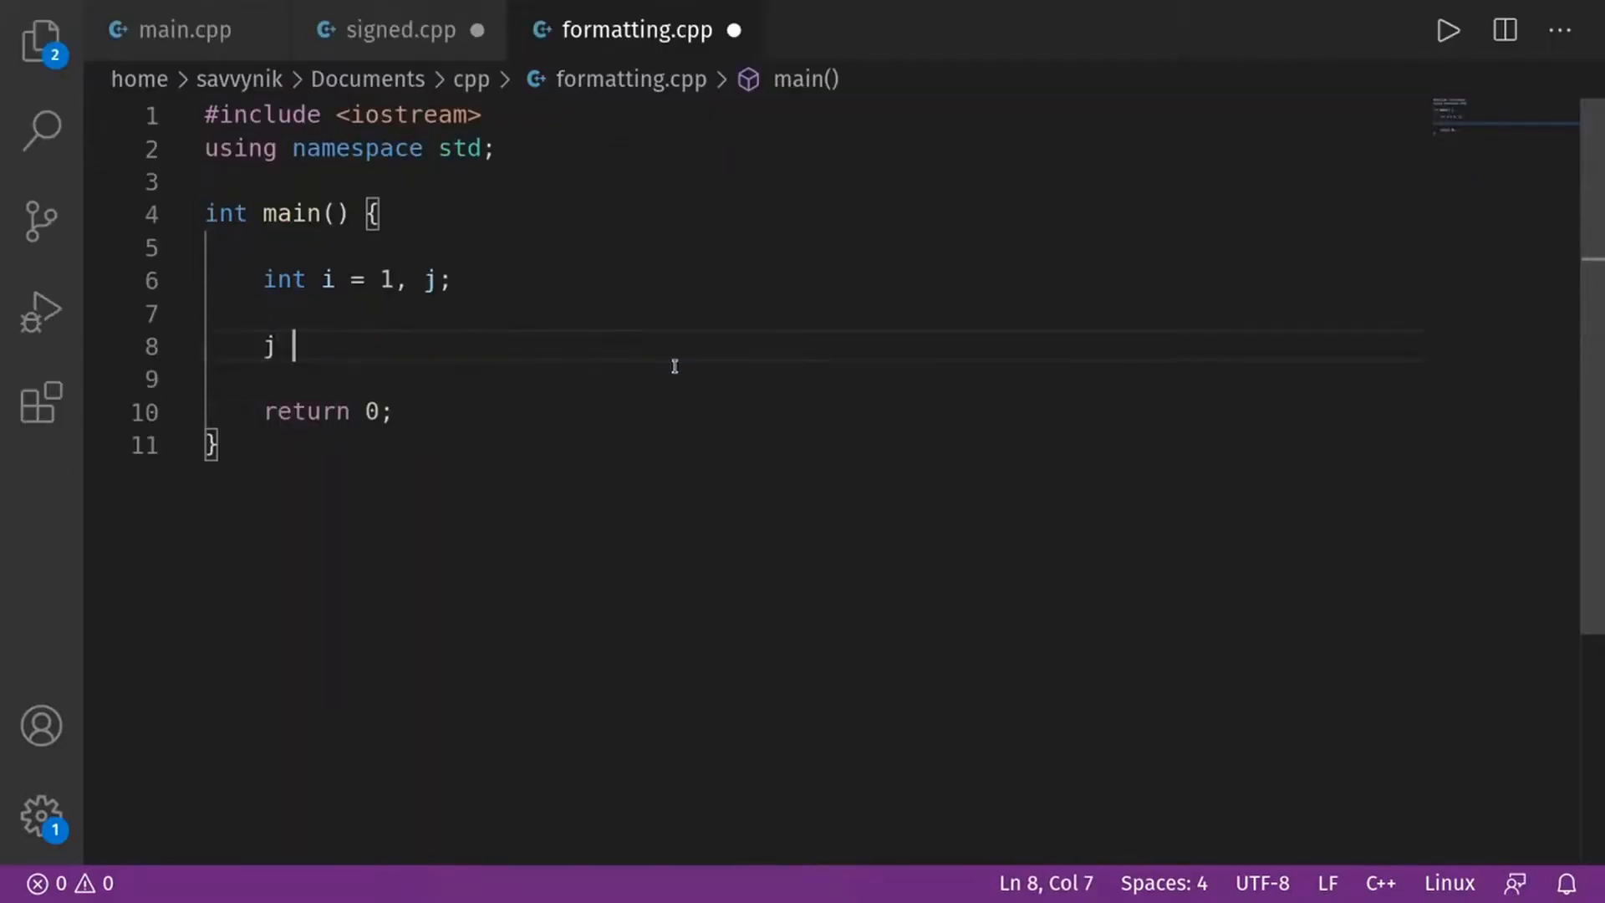
{"action": "type", "text": "= ++"}
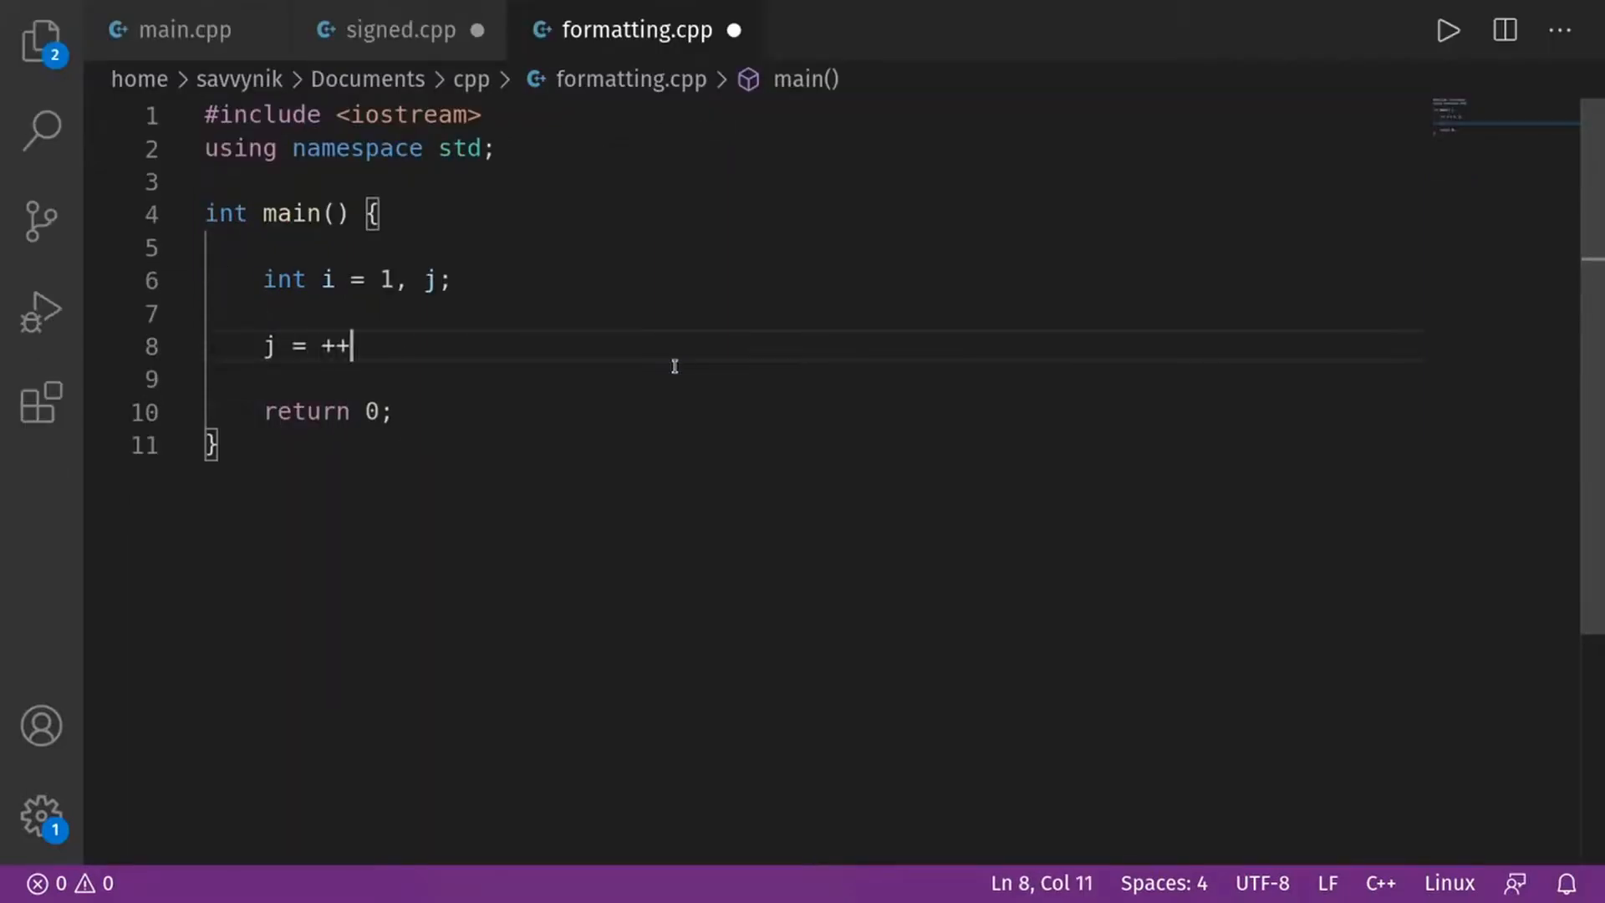
{"action": "type", "text": "i;"}
{"action": "key", "text": "Down"}
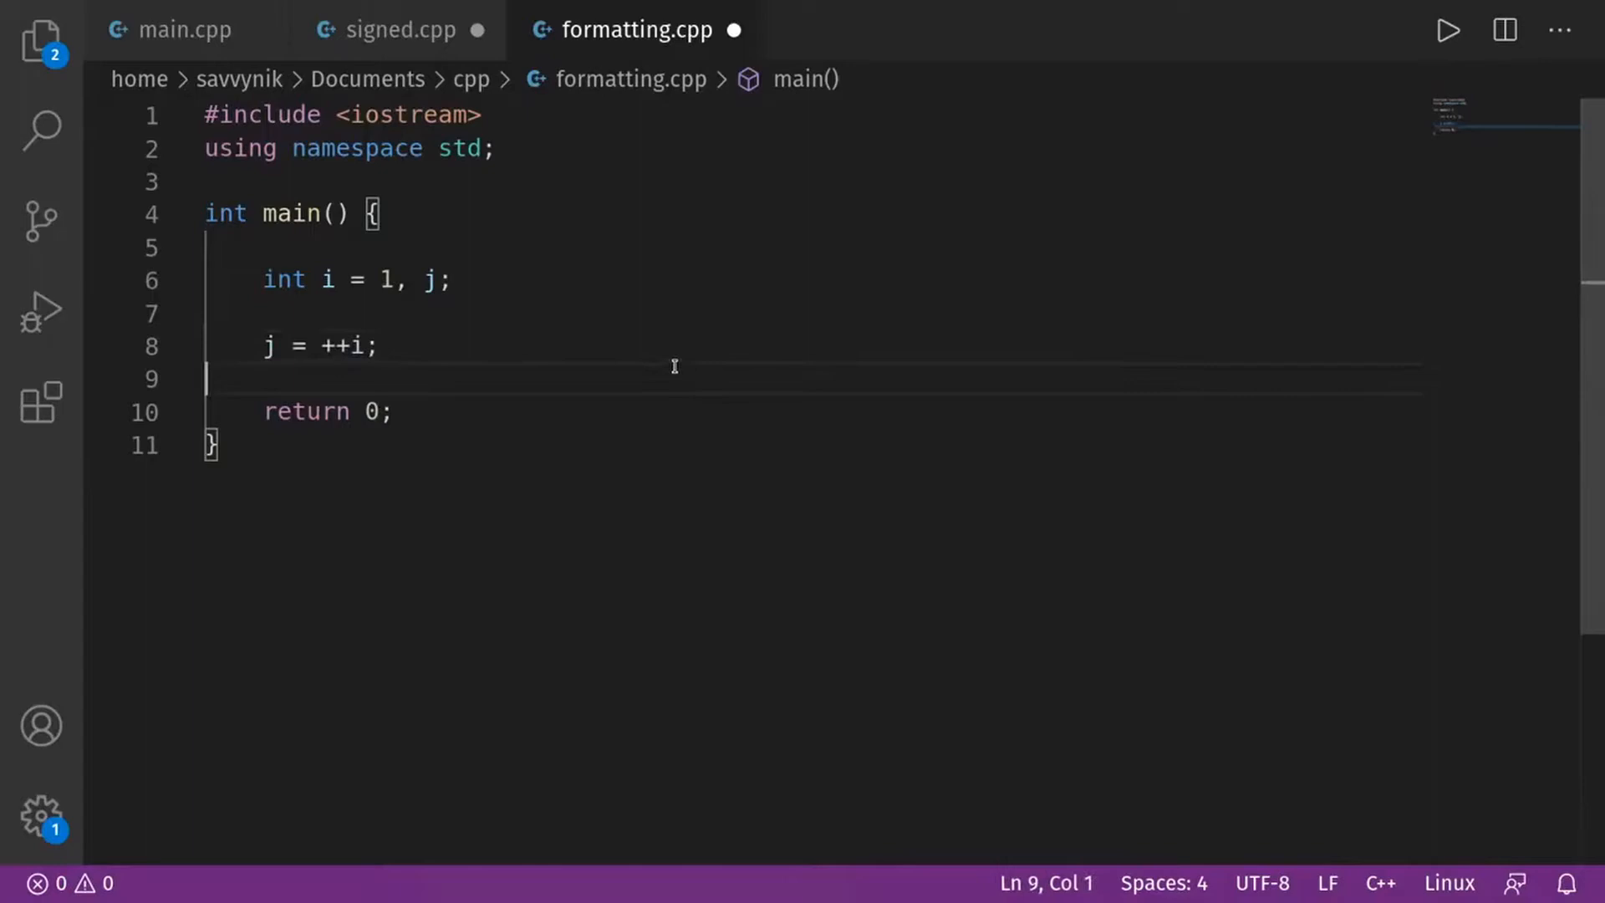
Highlight the ++i expression on line 8 twice to point it out.
{"action": "left_click_drag", "start_coordinate": [365, 346], "coordinate": [324, 346]}
{"action": "left_click", "coordinate": [383, 360]}
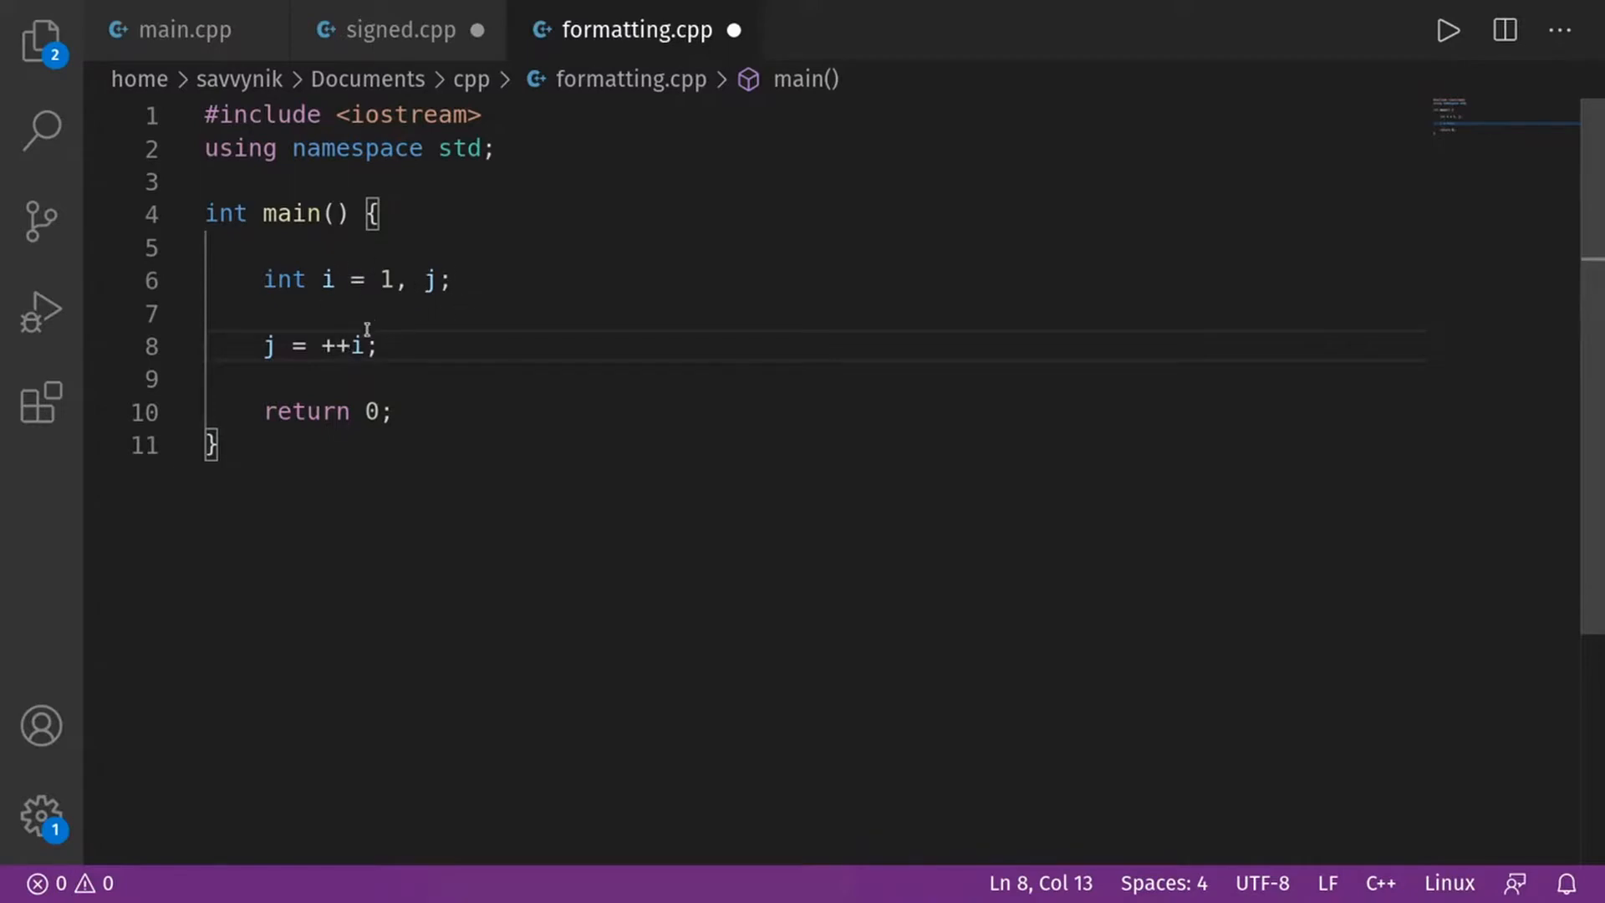
{"action": "left_click_drag", "start_coordinate": [320, 345], "coordinate": [365, 345]}
{"action": "left_click", "coordinate": [423, 341]}
Write cout << i << " " << j << endl; on line 9.
{"action": "key", "text": "Return"}
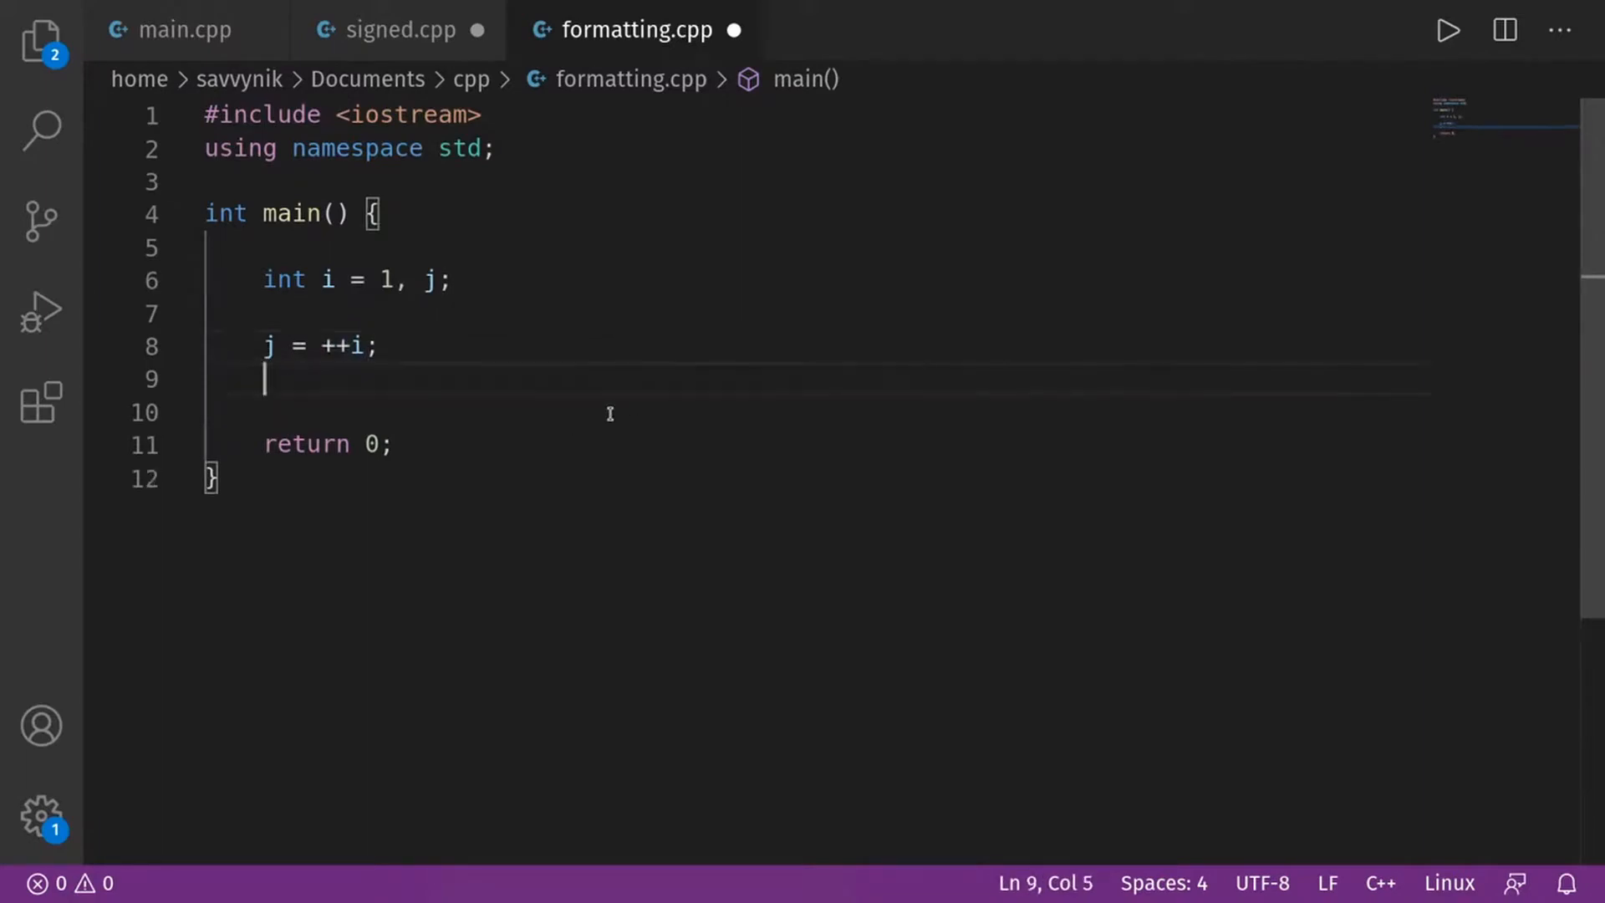
{"action": "type", "text": "cout "}
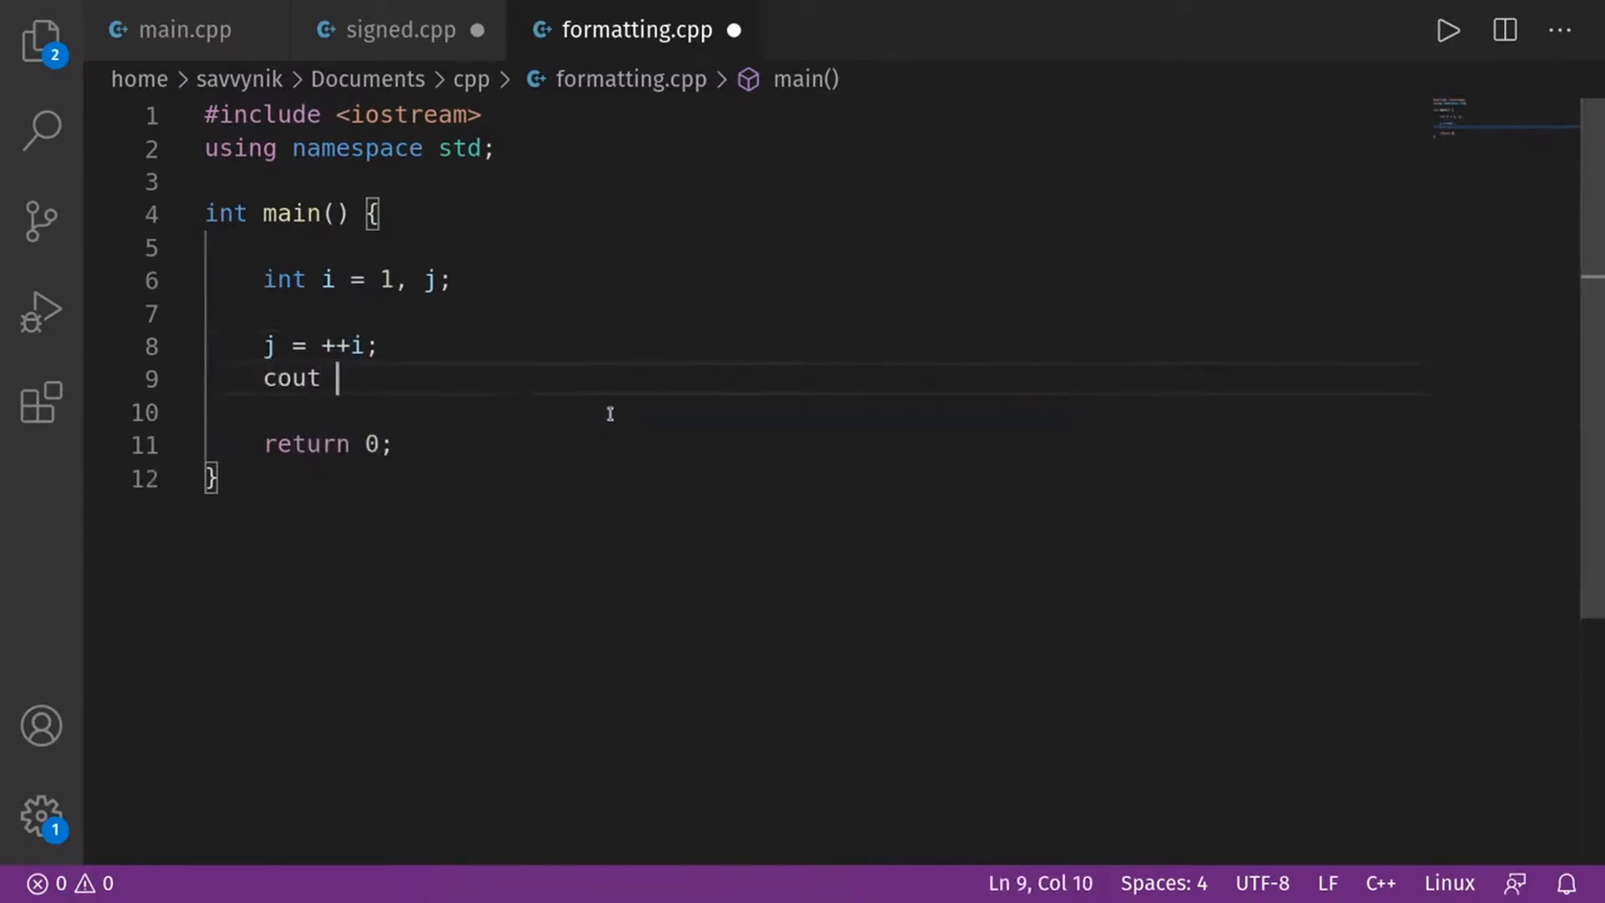
{"action": "type", "text": "<< value"}
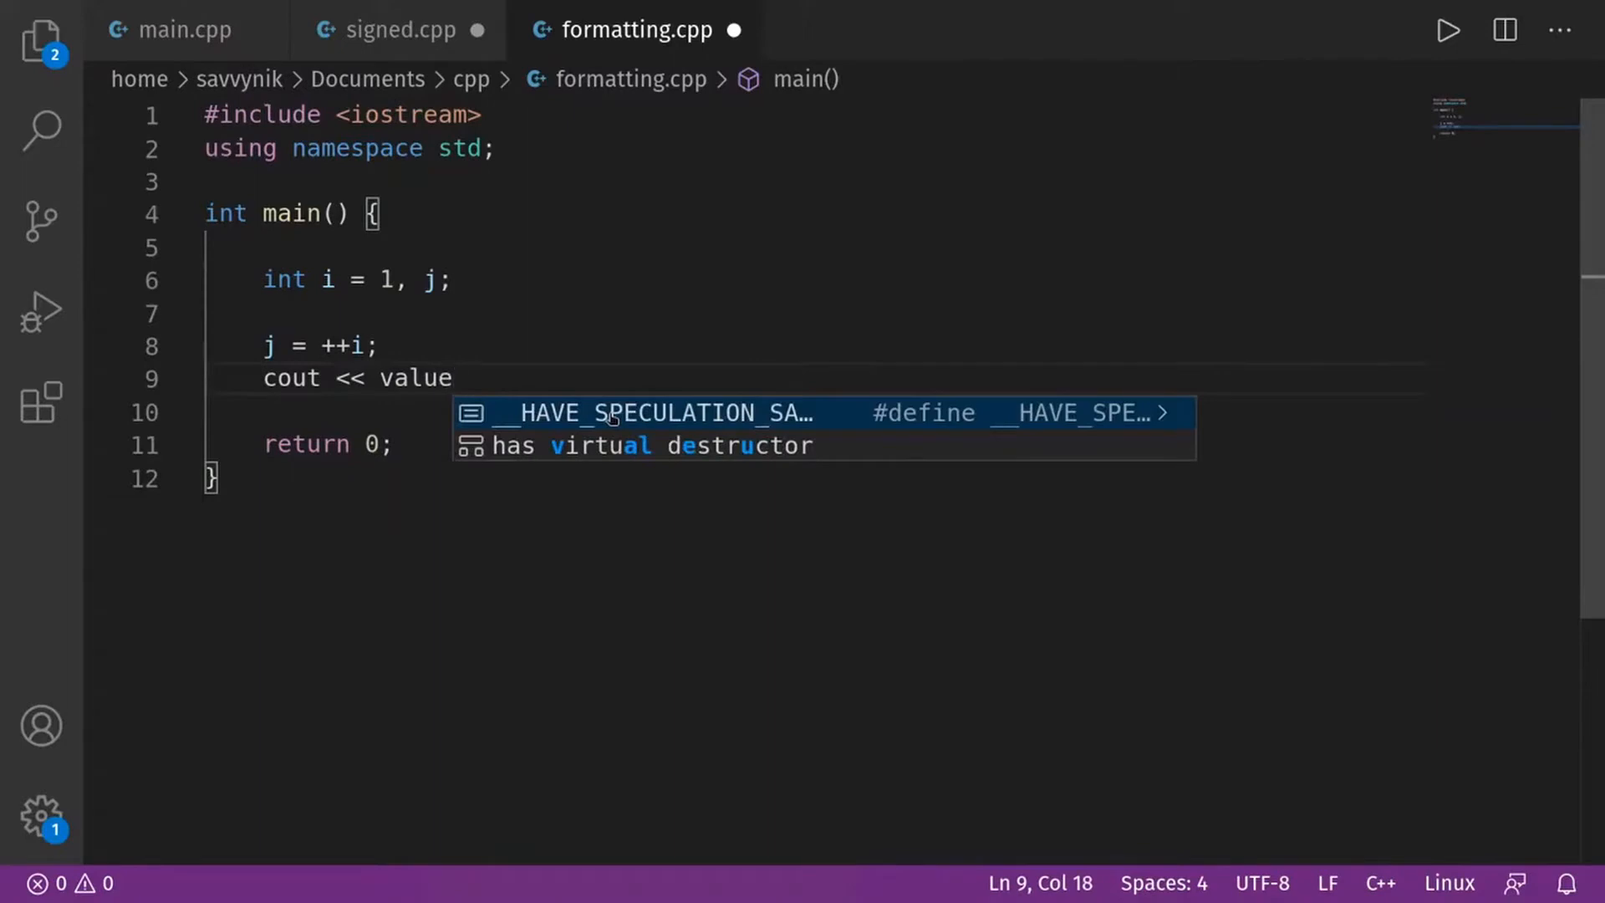
{"action": "type", "text": "1"}
{"action": "key", "text": "BackSpace"}
{"action": "key", "text": "ctrl+BackSpace"}
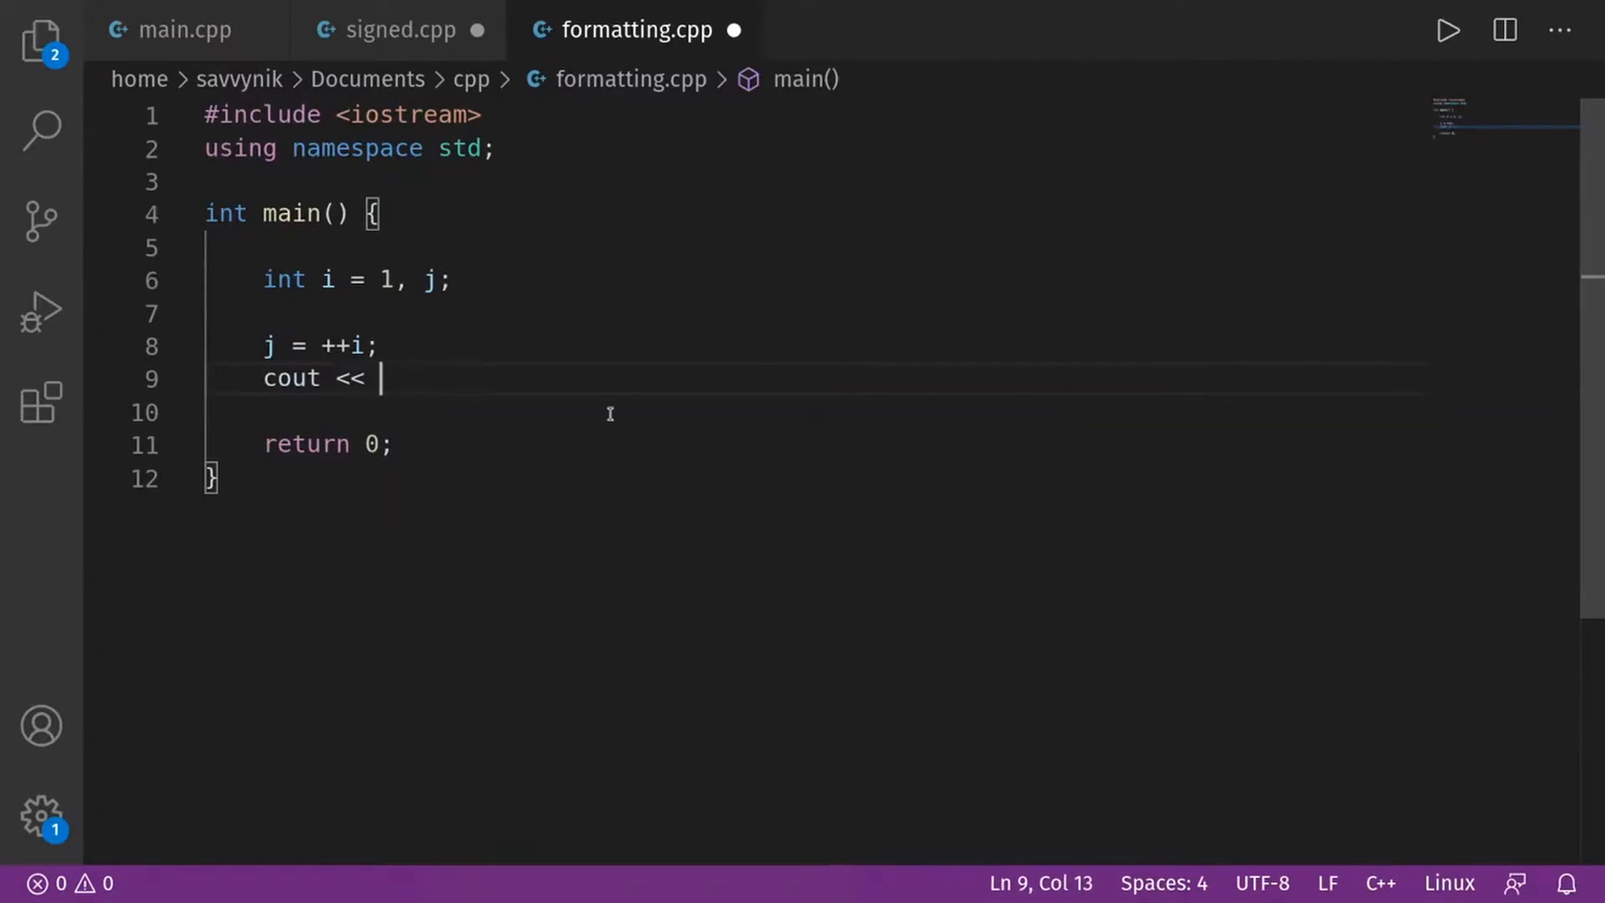
{"action": "type", "text": "i << "}
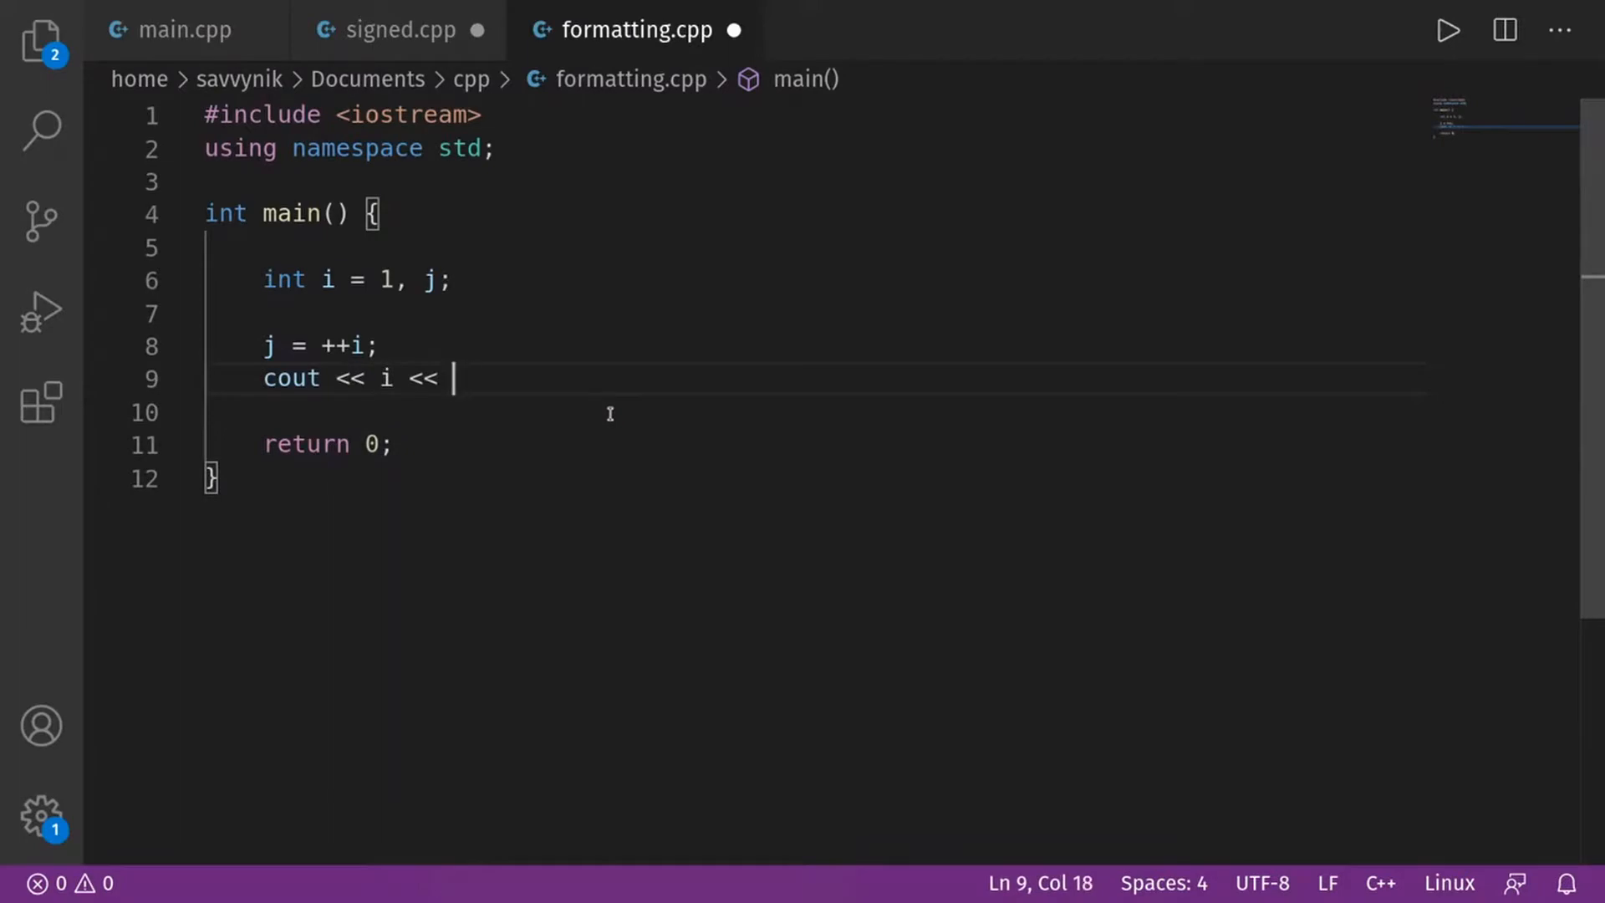
{"action": "type", "text": "\" \" <<"}
{"action": "type", "text": " \""}
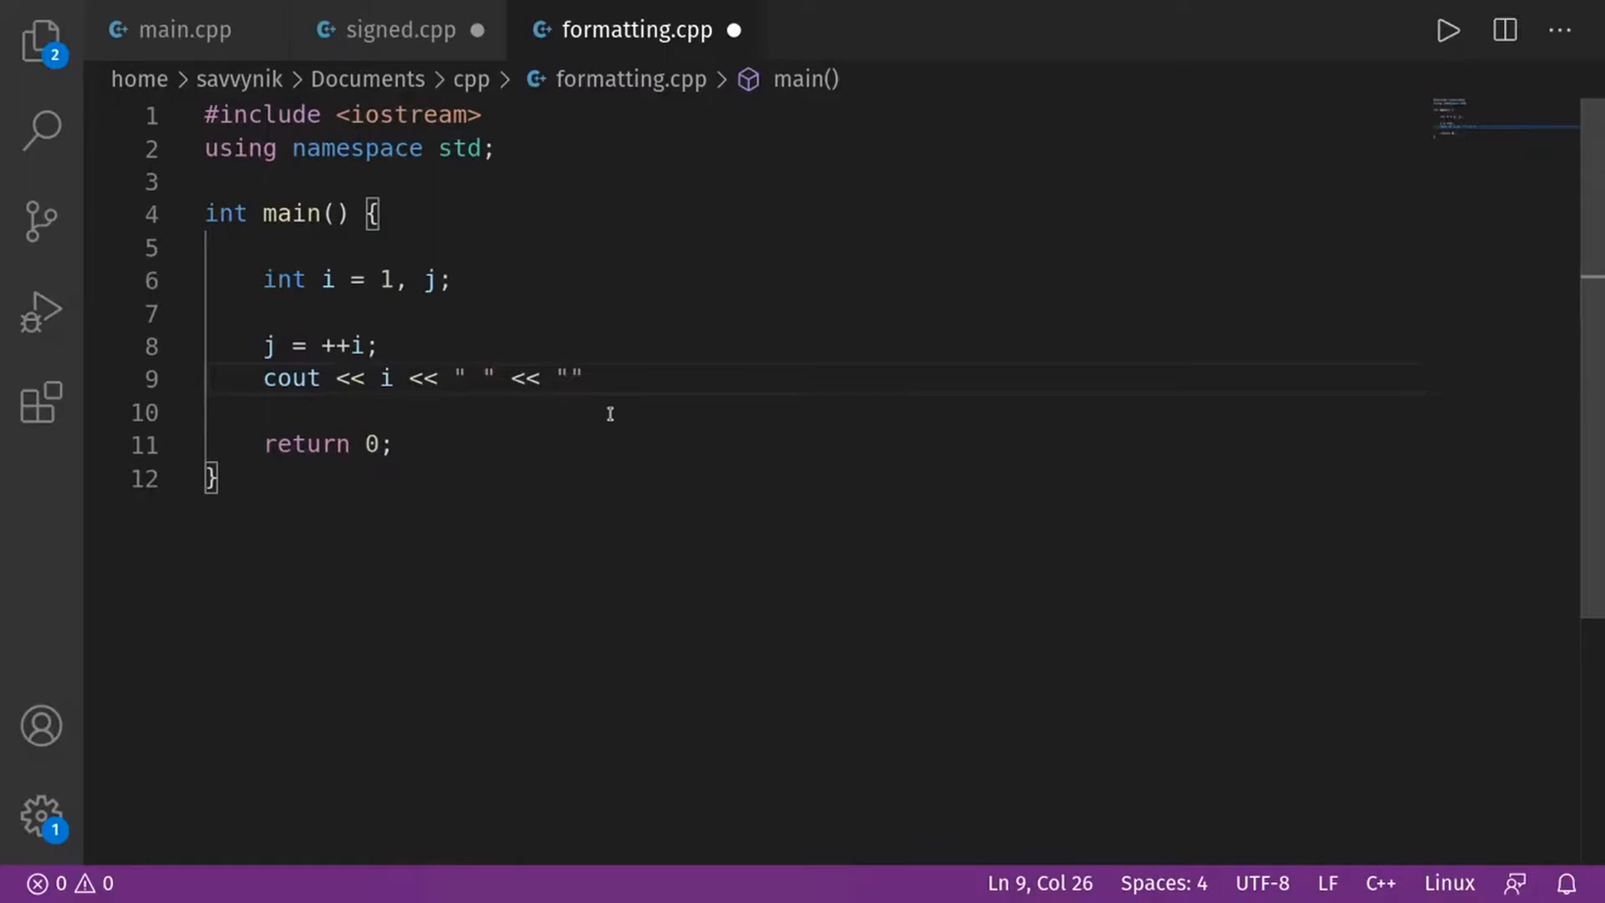
{"action": "key", "text": "BackSpace"}
{"action": "type", "text": "j <"}
{"action": "type", "text": "< endl;"}
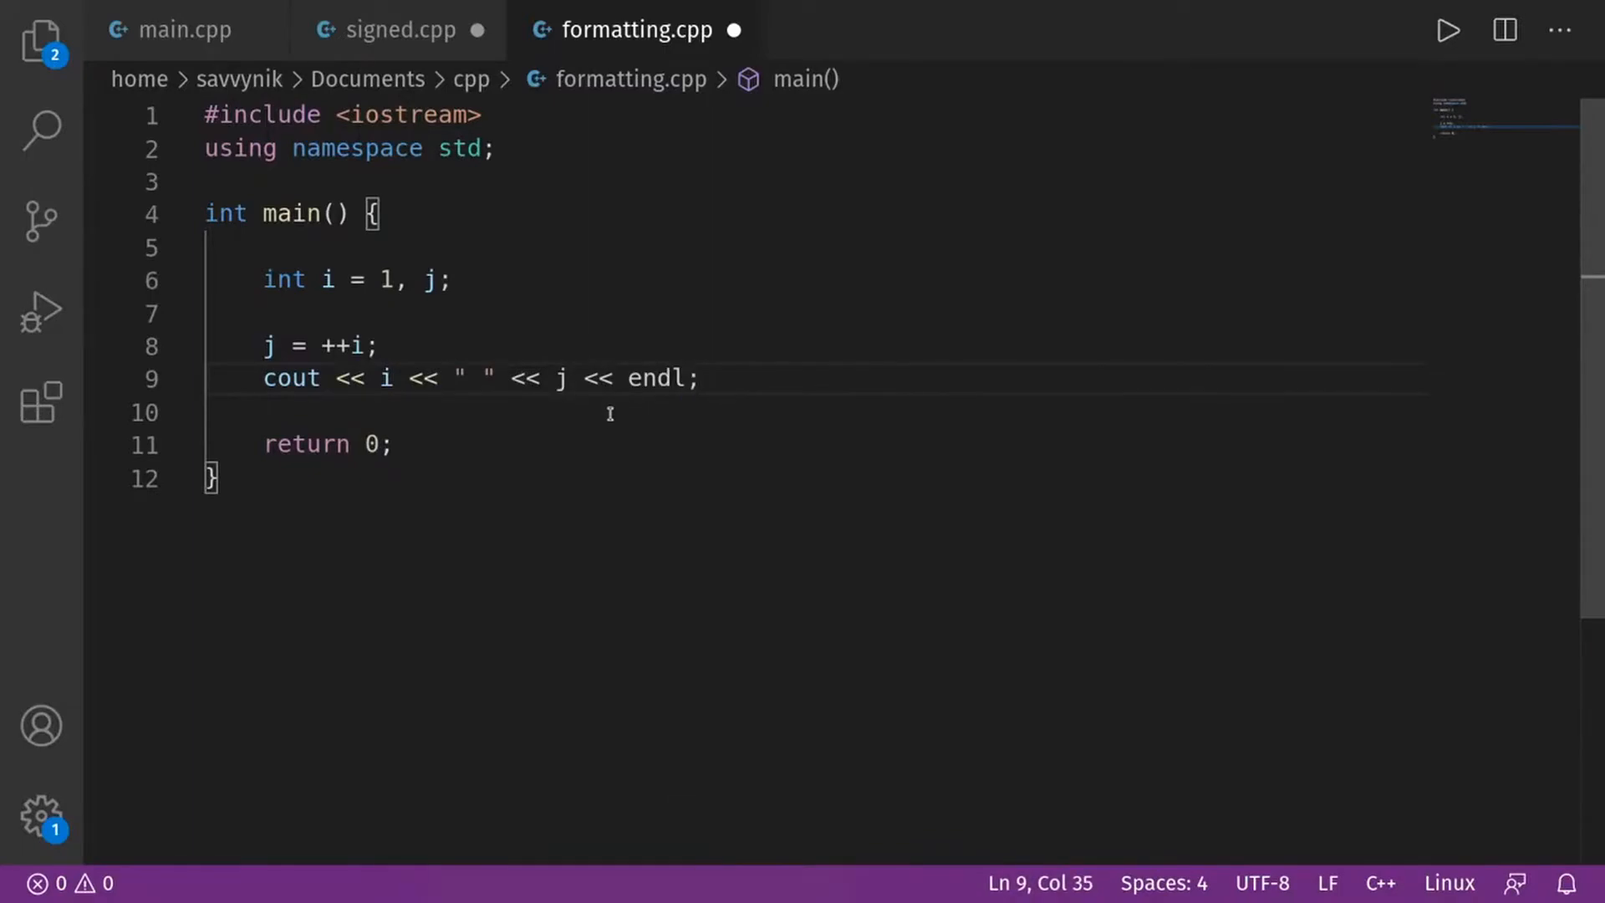
Point out the increment operator on line 8.
{"action": "left_click", "coordinate": [336, 346]}
{"action": "key", "text": "shift+Left"}
{"action": "left_click", "coordinate": [601, 321]}
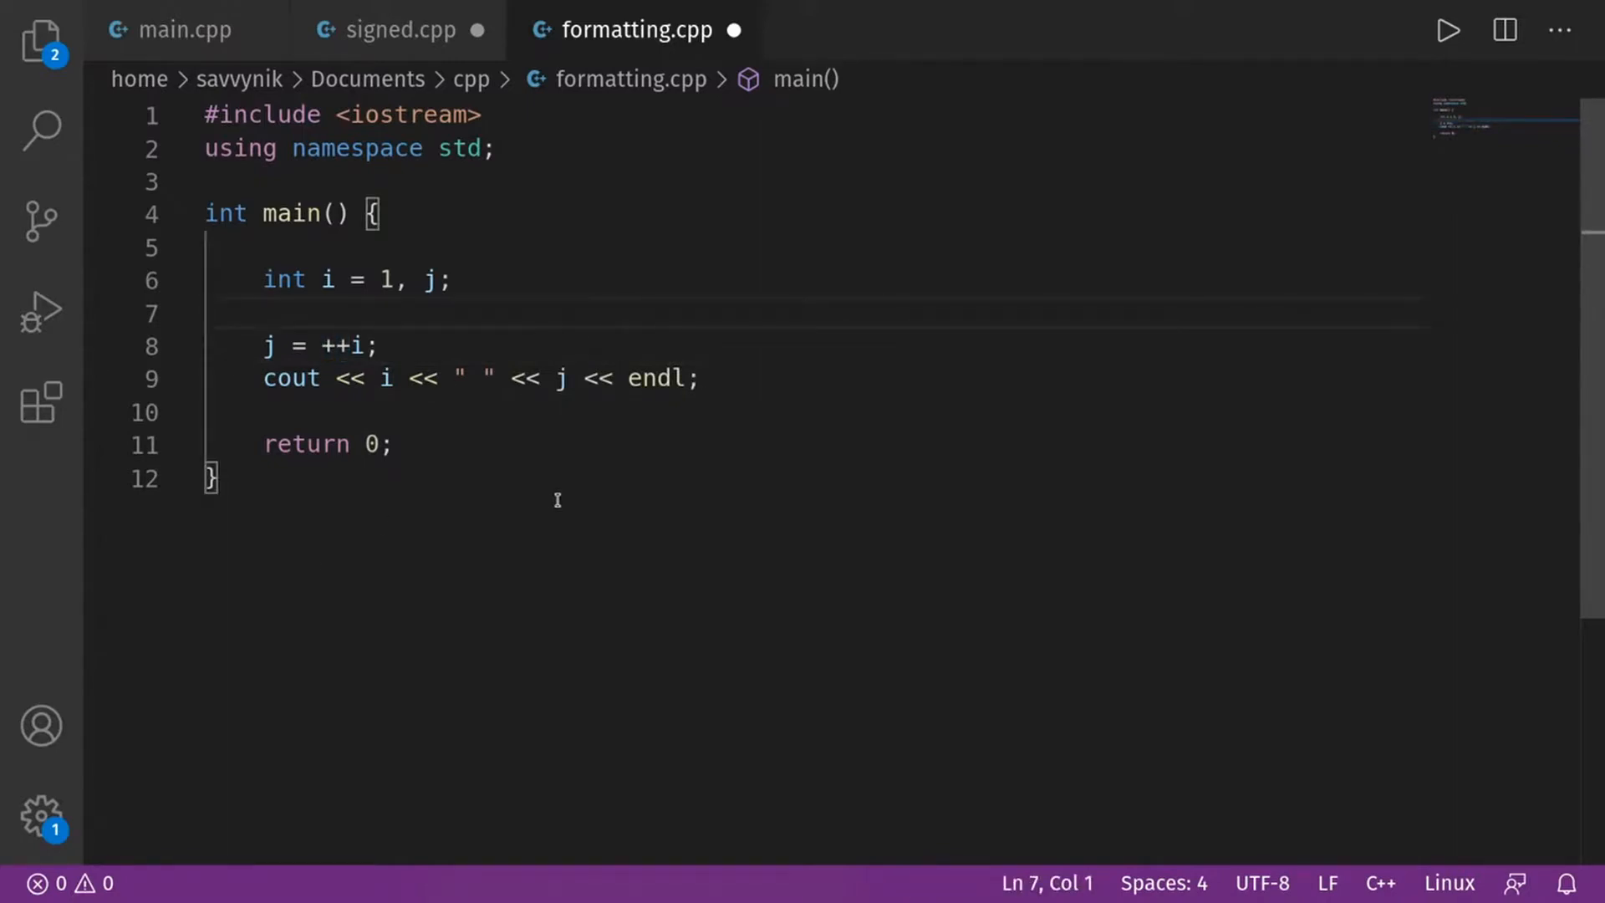
Save formatting.cpp, then compile with g++ and run ./formatting in the terminal.
{"action": "key", "text": "ctrl+s"}
{"action": "key", "text": "ctrl+grave"}
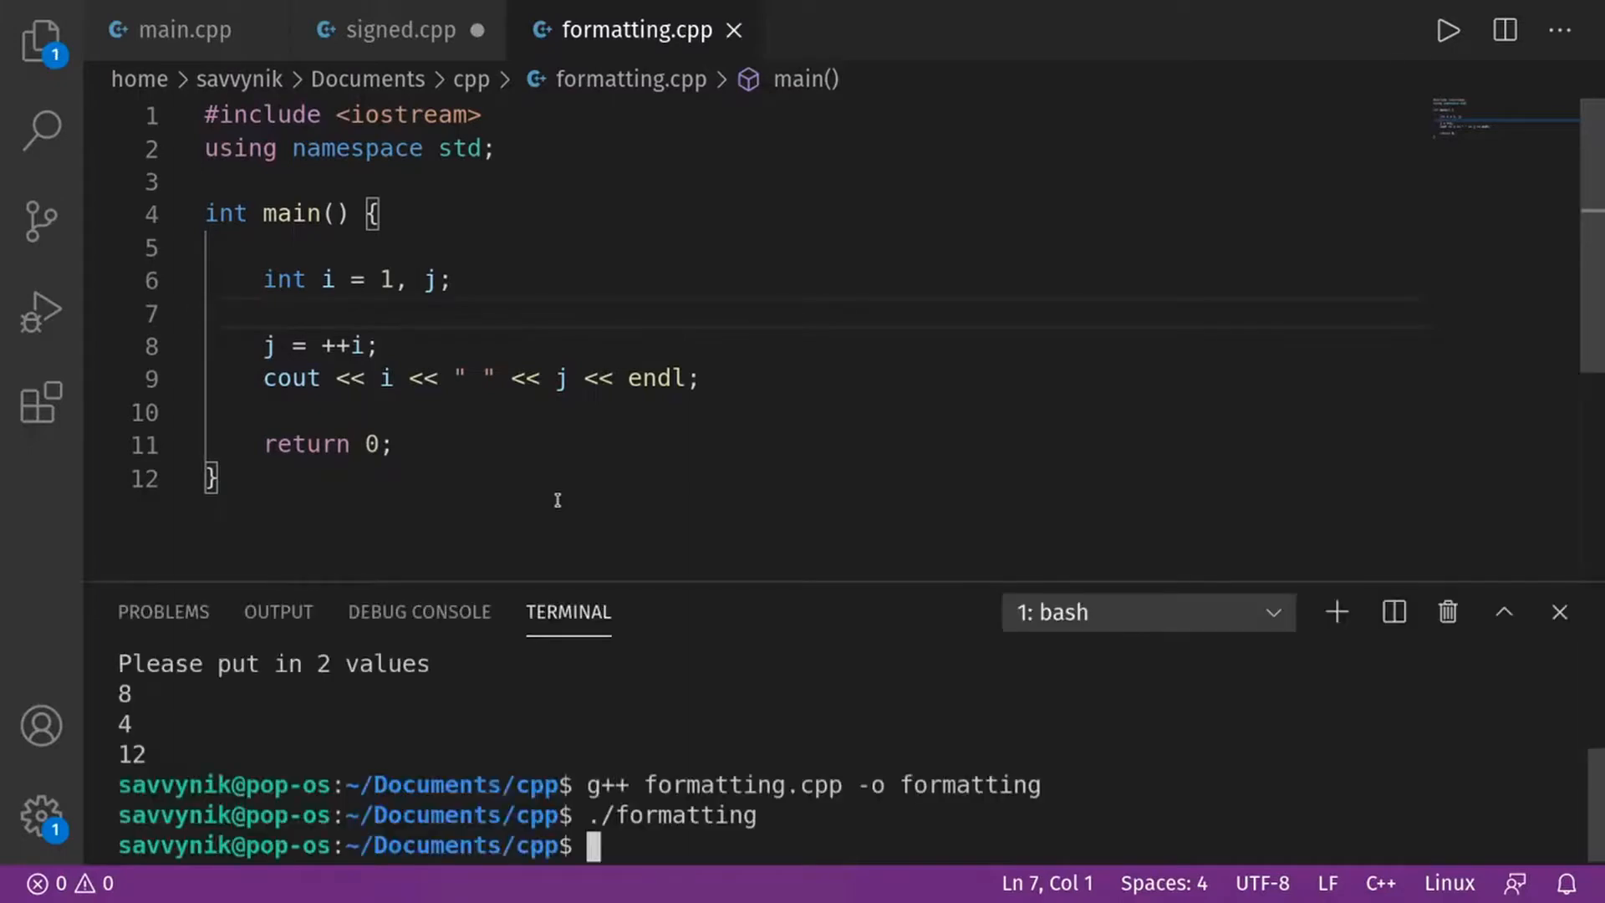
{"action": "key", "text": "Up"}
{"action": "key", "text": "Up"}
{"action": "key", "text": "Return"}
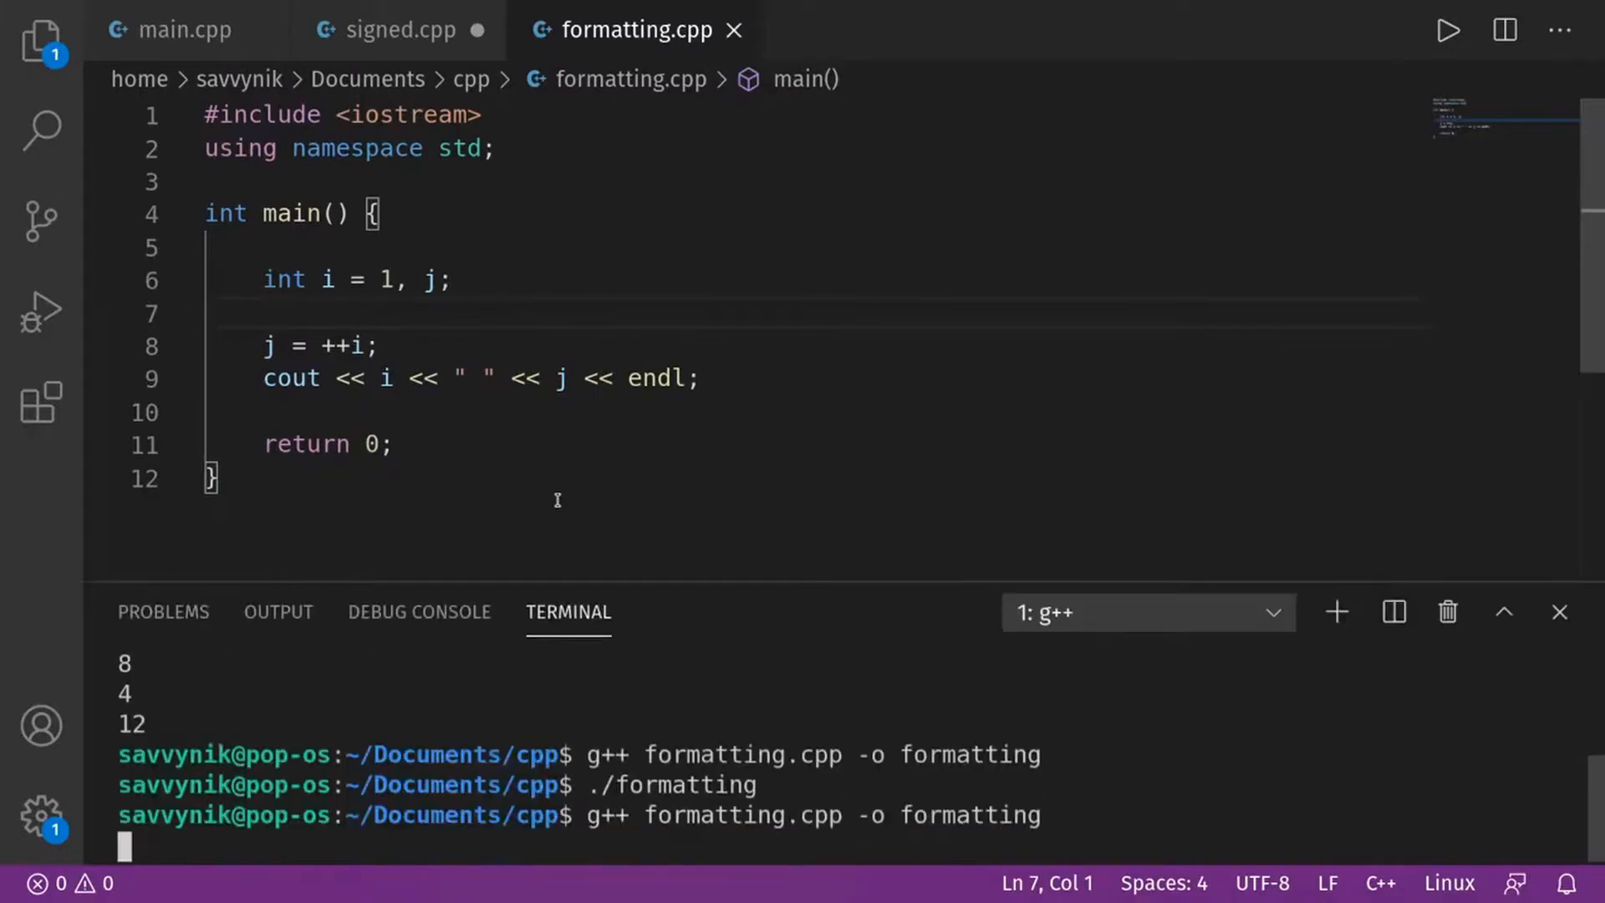
{"action": "key", "text": "Up"}
{"action": "key", "text": "Up"}
{"action": "key", "text": "Return"}
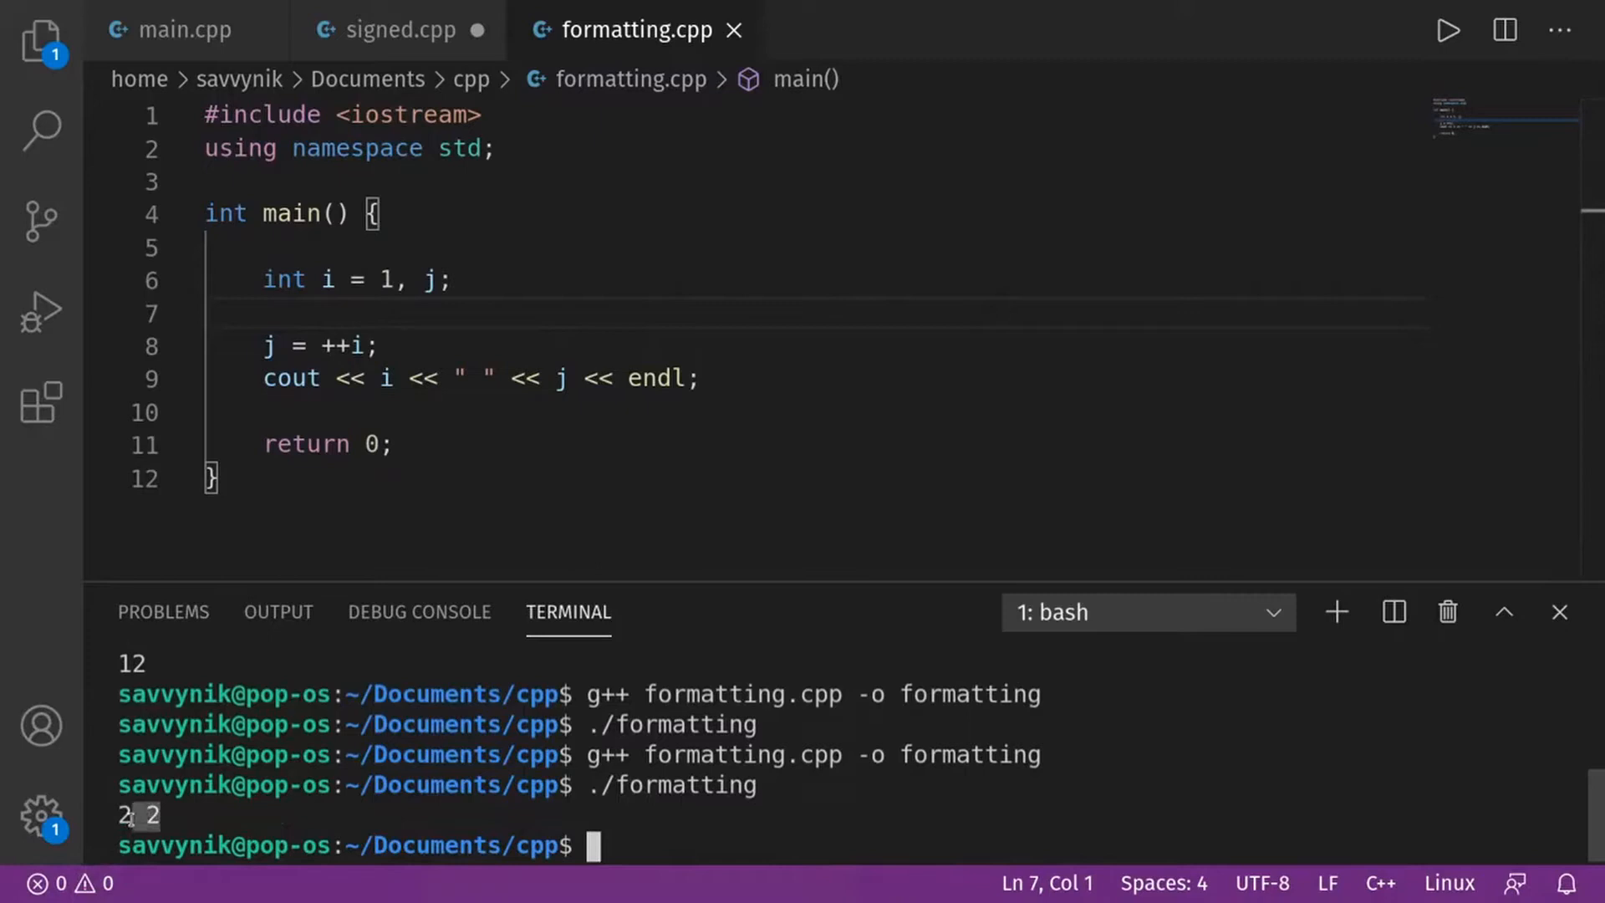
Point out the 2 2 output and the i, j and initial value 1 in the code.
{"action": "left_click_drag", "start_coordinate": [168, 809], "coordinate": [119, 815]}
{"action": "left_click", "coordinate": [152, 815]}
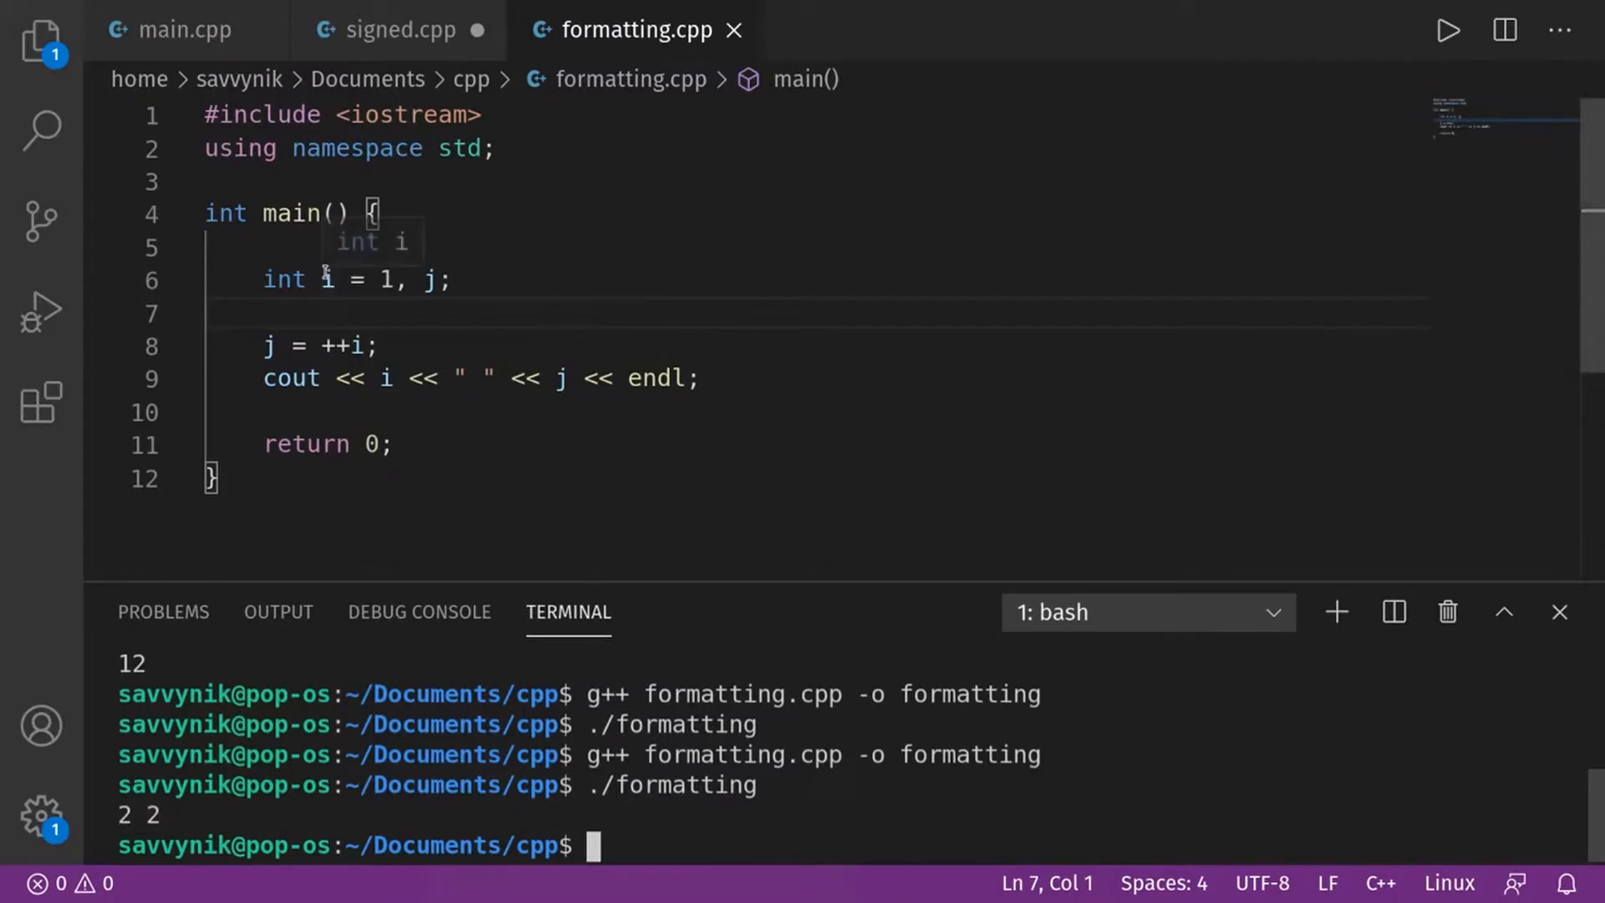
{"action": "double_click", "coordinate": [385, 279]}
{"action": "left_click", "coordinate": [377, 282]}
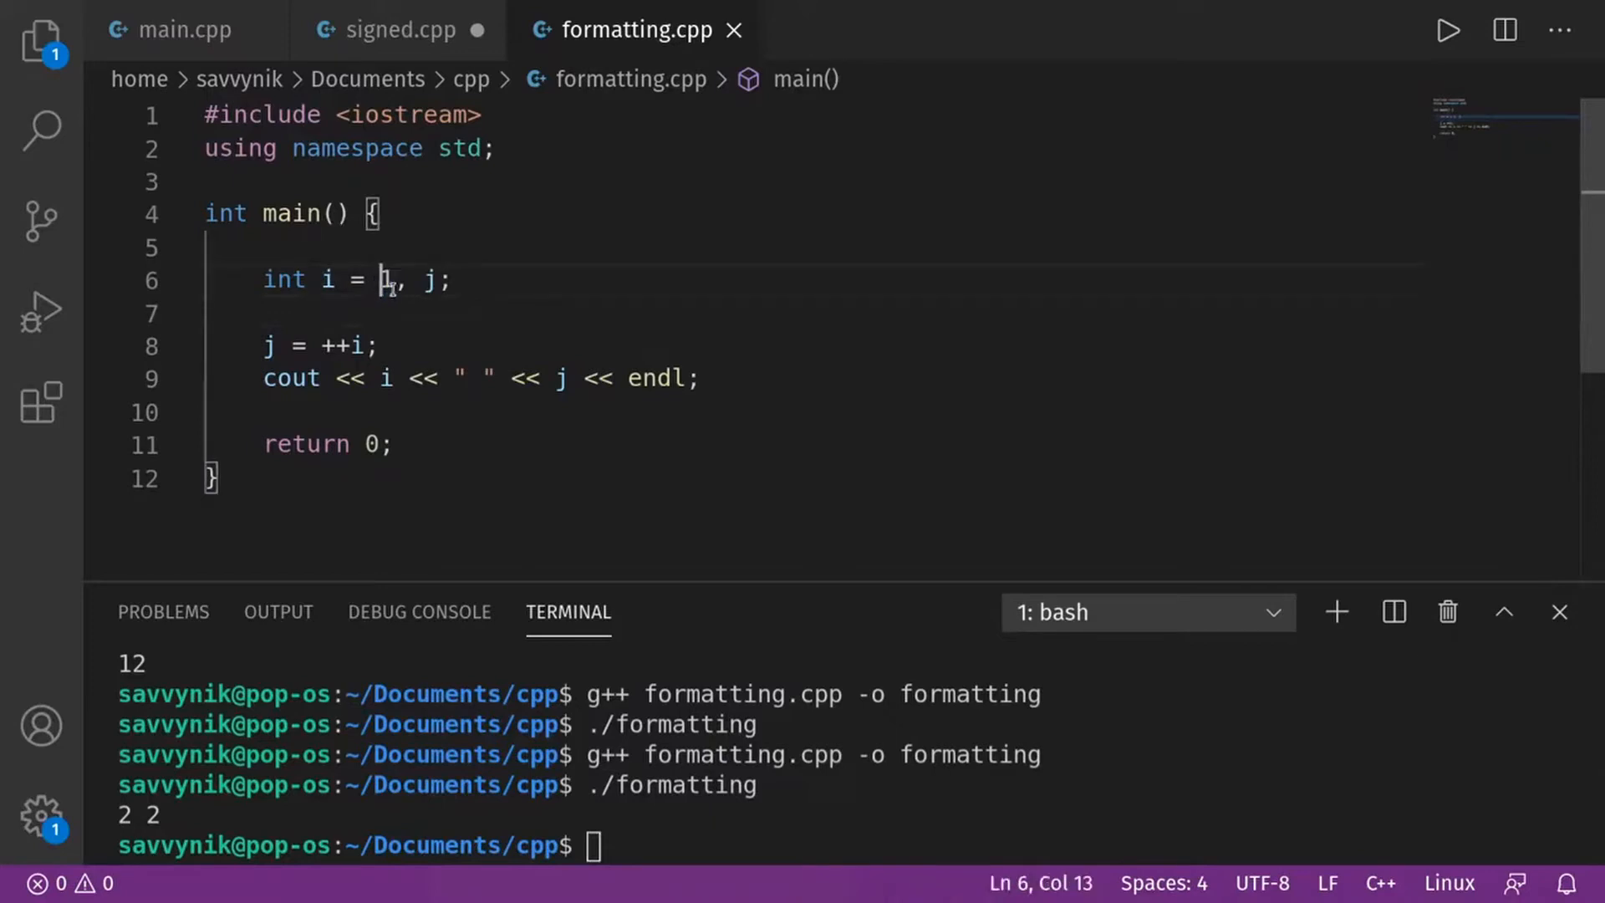
{"action": "double_click", "coordinate": [431, 280]}
{"action": "left_click", "coordinate": [454, 280]}
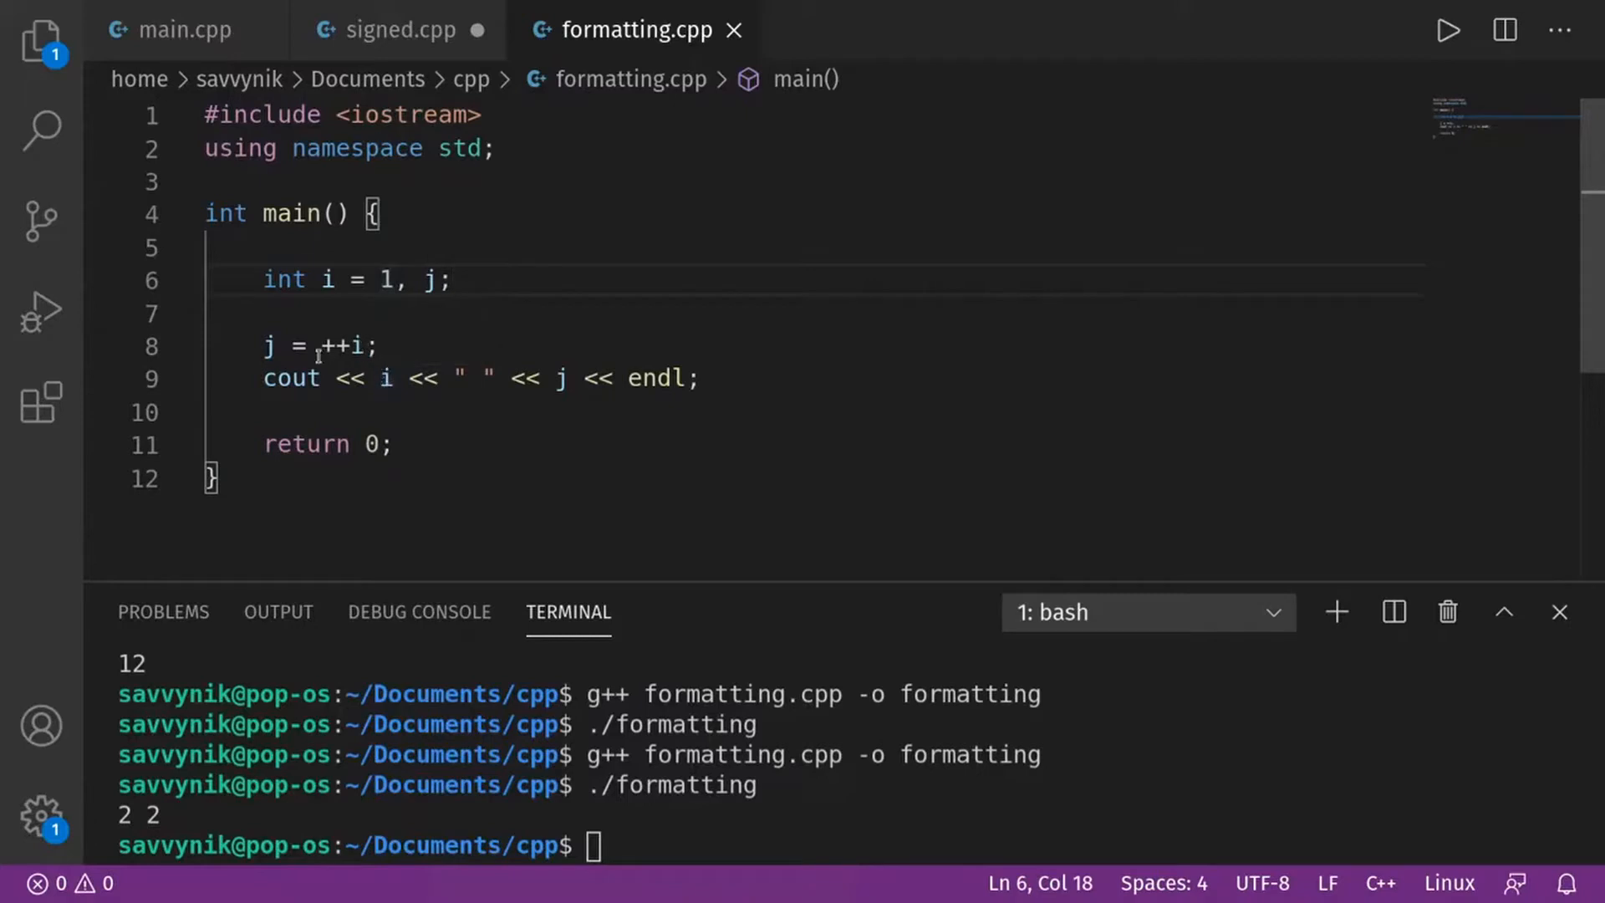
{"action": "double_click", "coordinate": [273, 346]}
{"action": "left_click", "coordinate": [335, 313]}
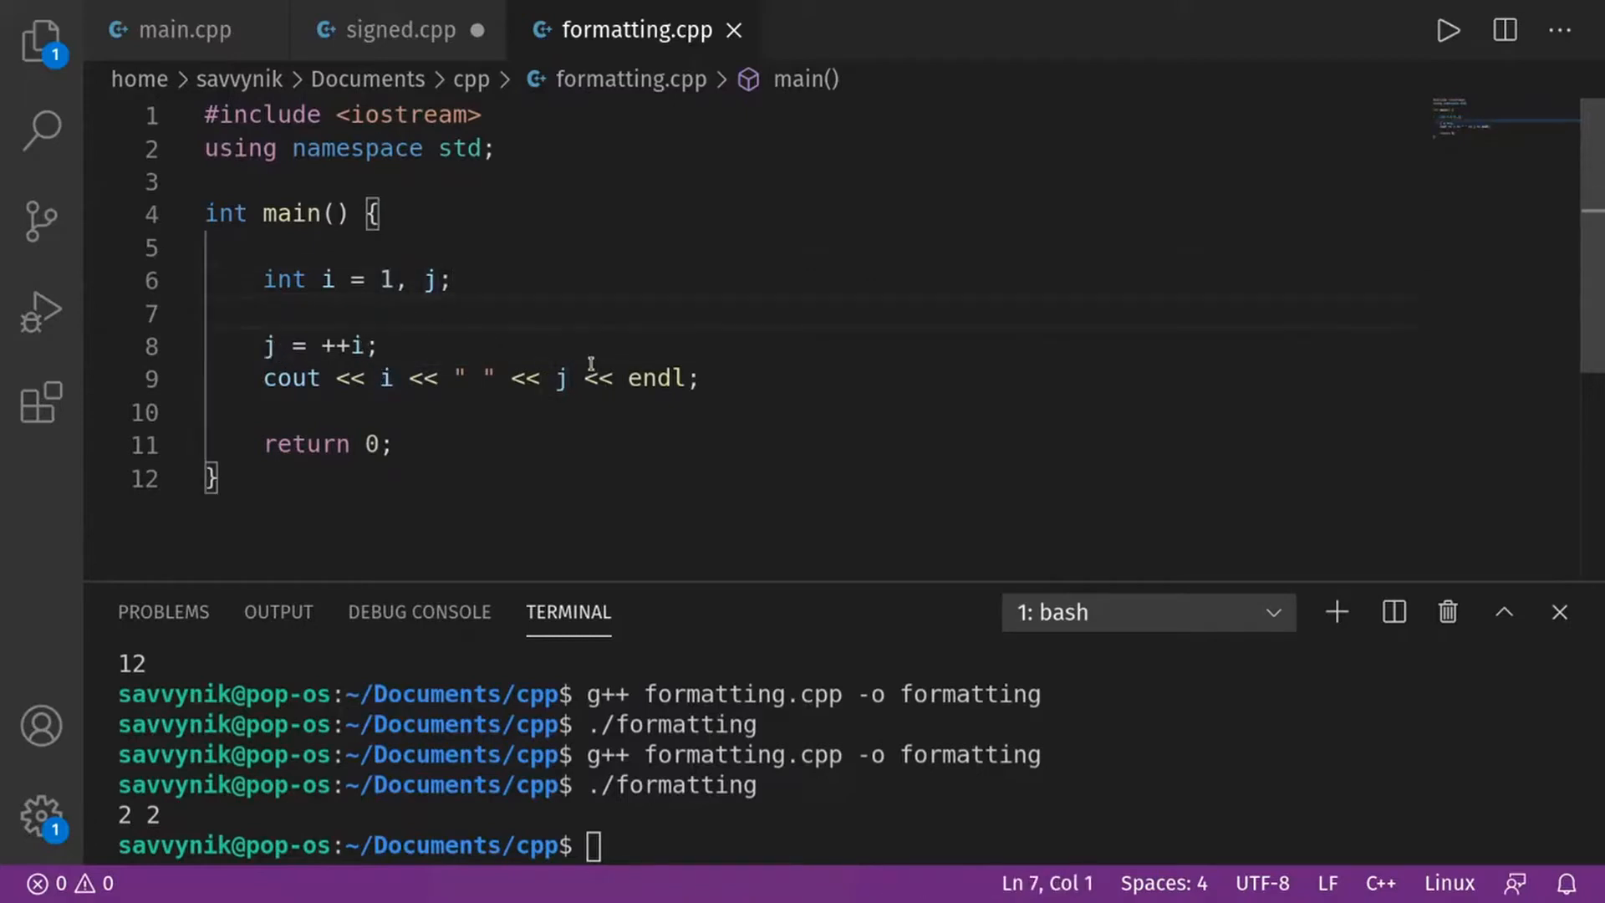
{"action": "left_click", "coordinate": [121, 814]}
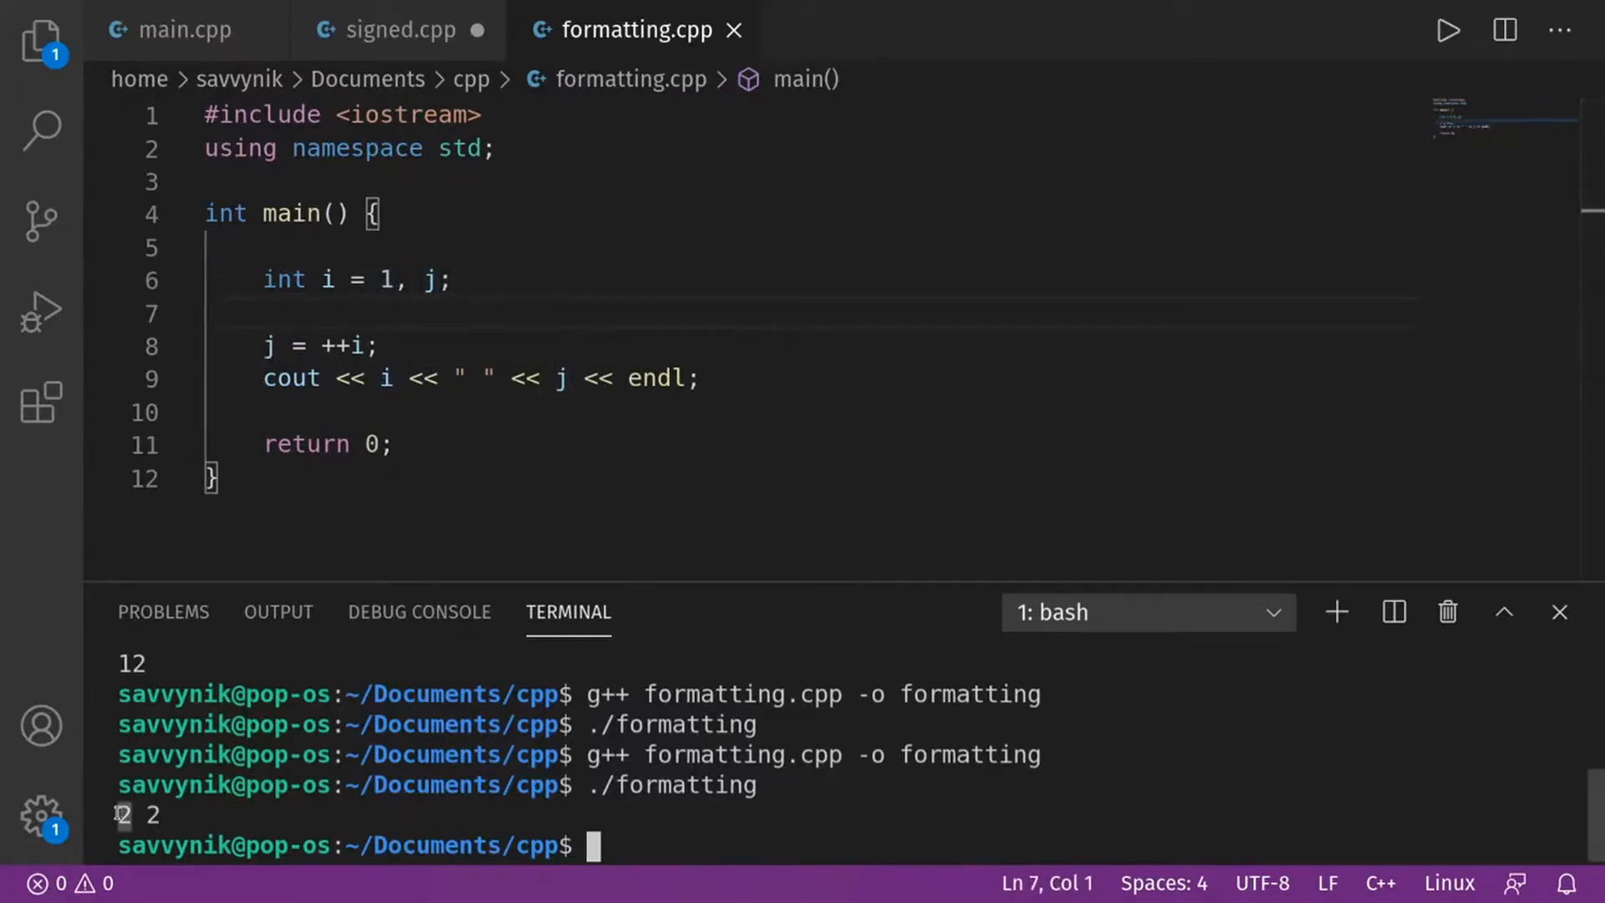
{"action": "left_click", "coordinate": [165, 815]}
Hide the terminal and change line 8 from j = ++i to j = i++.
{"action": "key", "text": "ctrl+grave"}
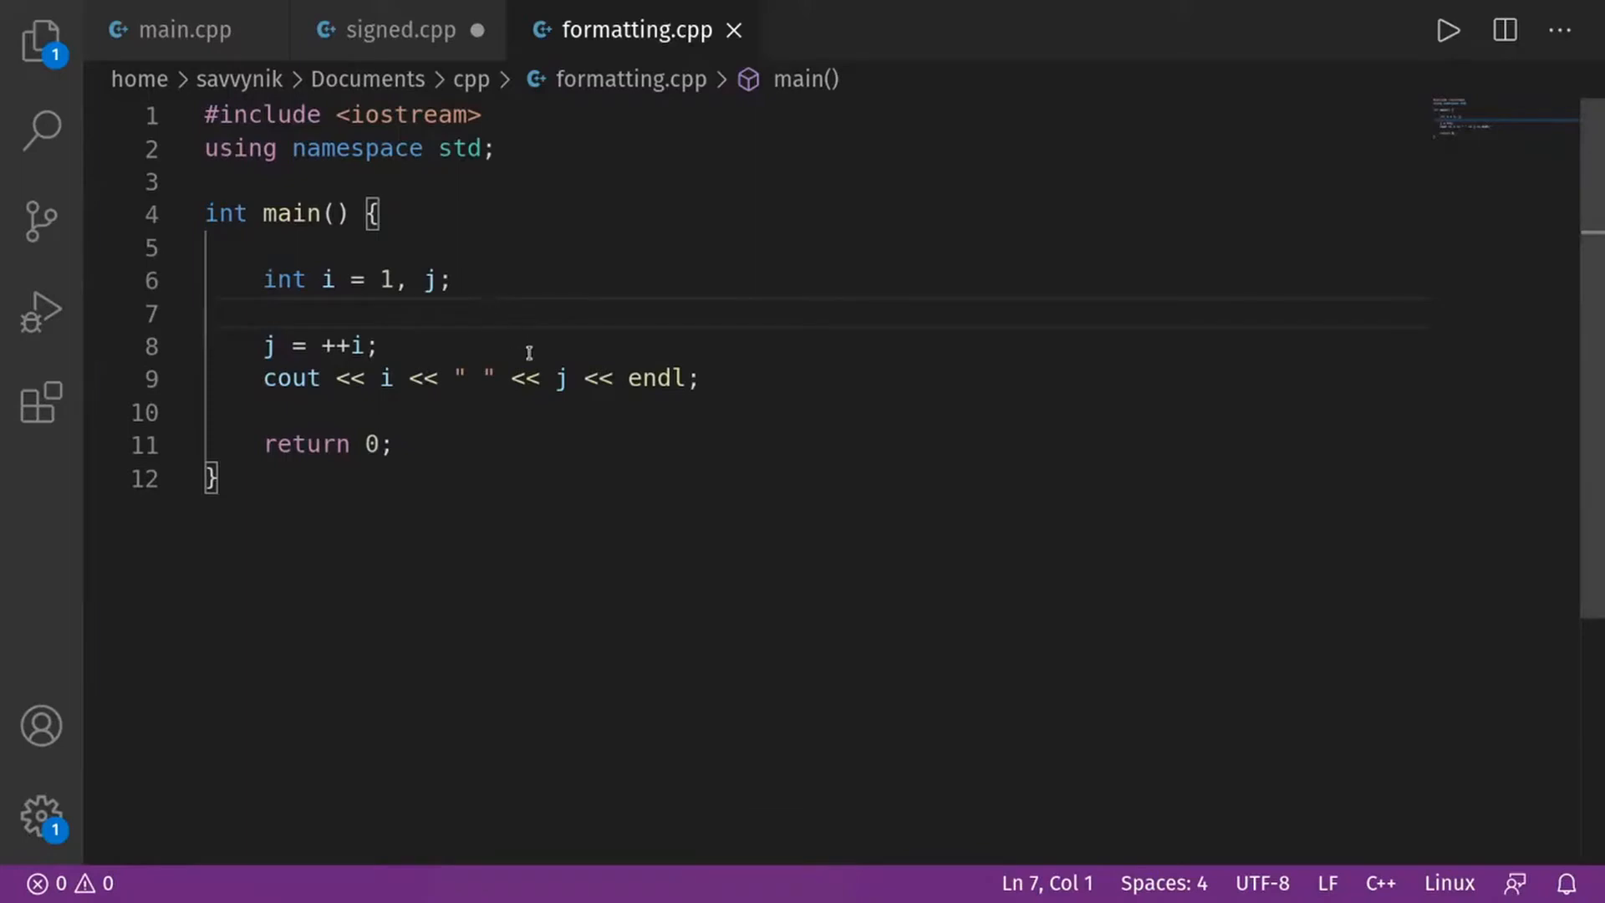
{"action": "left_click", "coordinate": [372, 348]}
{"action": "key", "text": "Left"}
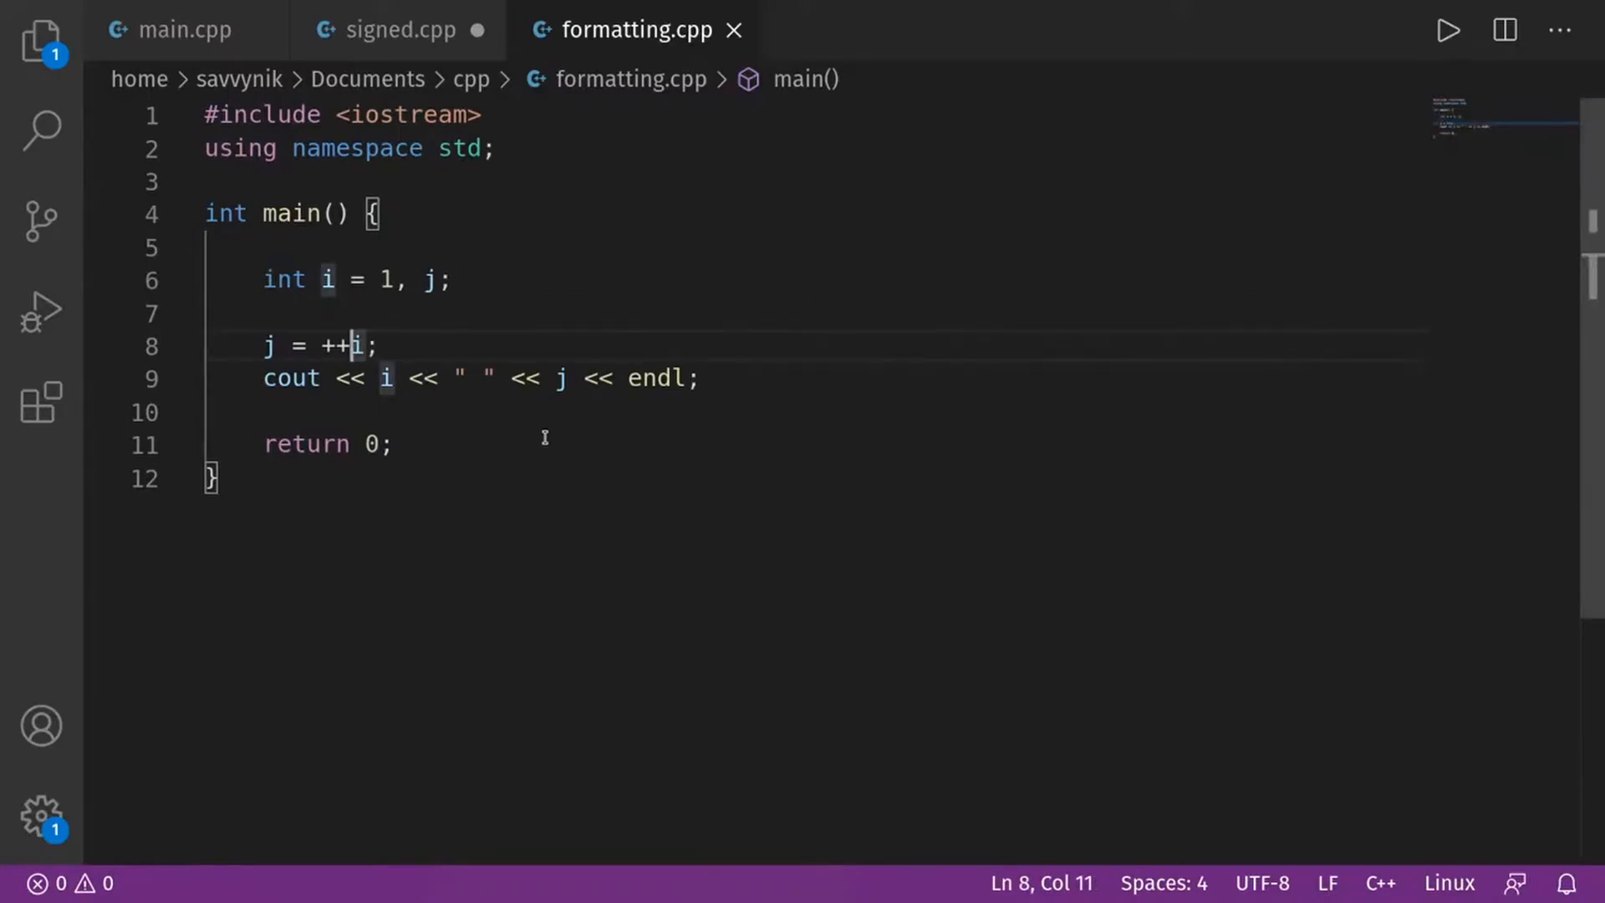
{"action": "key", "text": "BackSpace"}
{"action": "key", "text": "BackSpace"}
{"action": "key", "text": "Right"}
{"action": "type", "text": "+"}
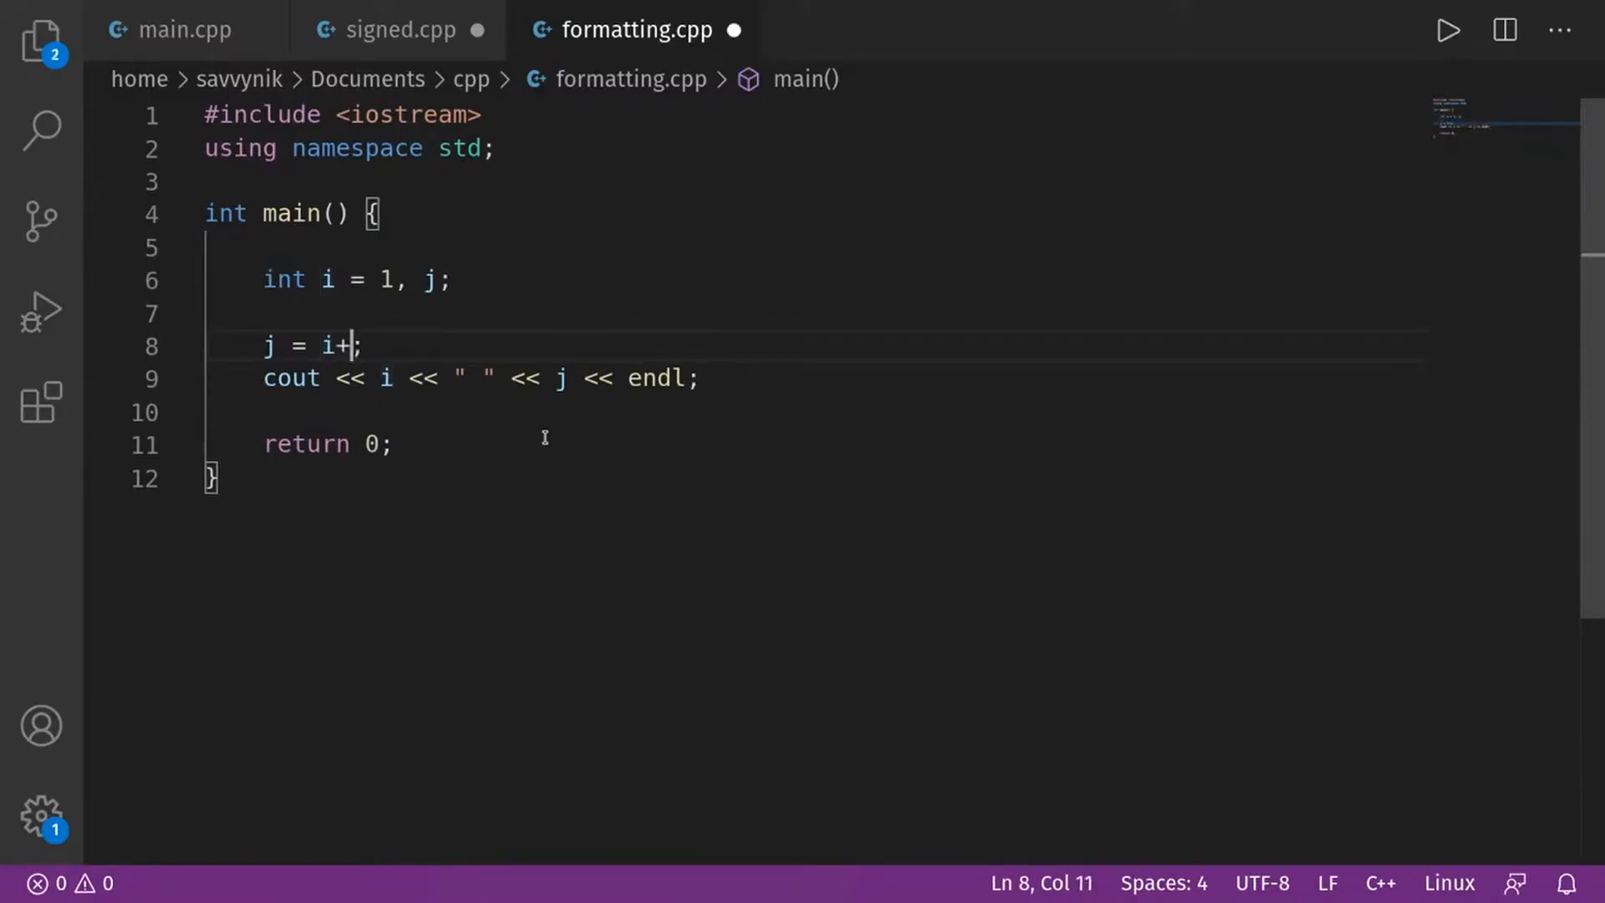
{"action": "type", "text": "+"}
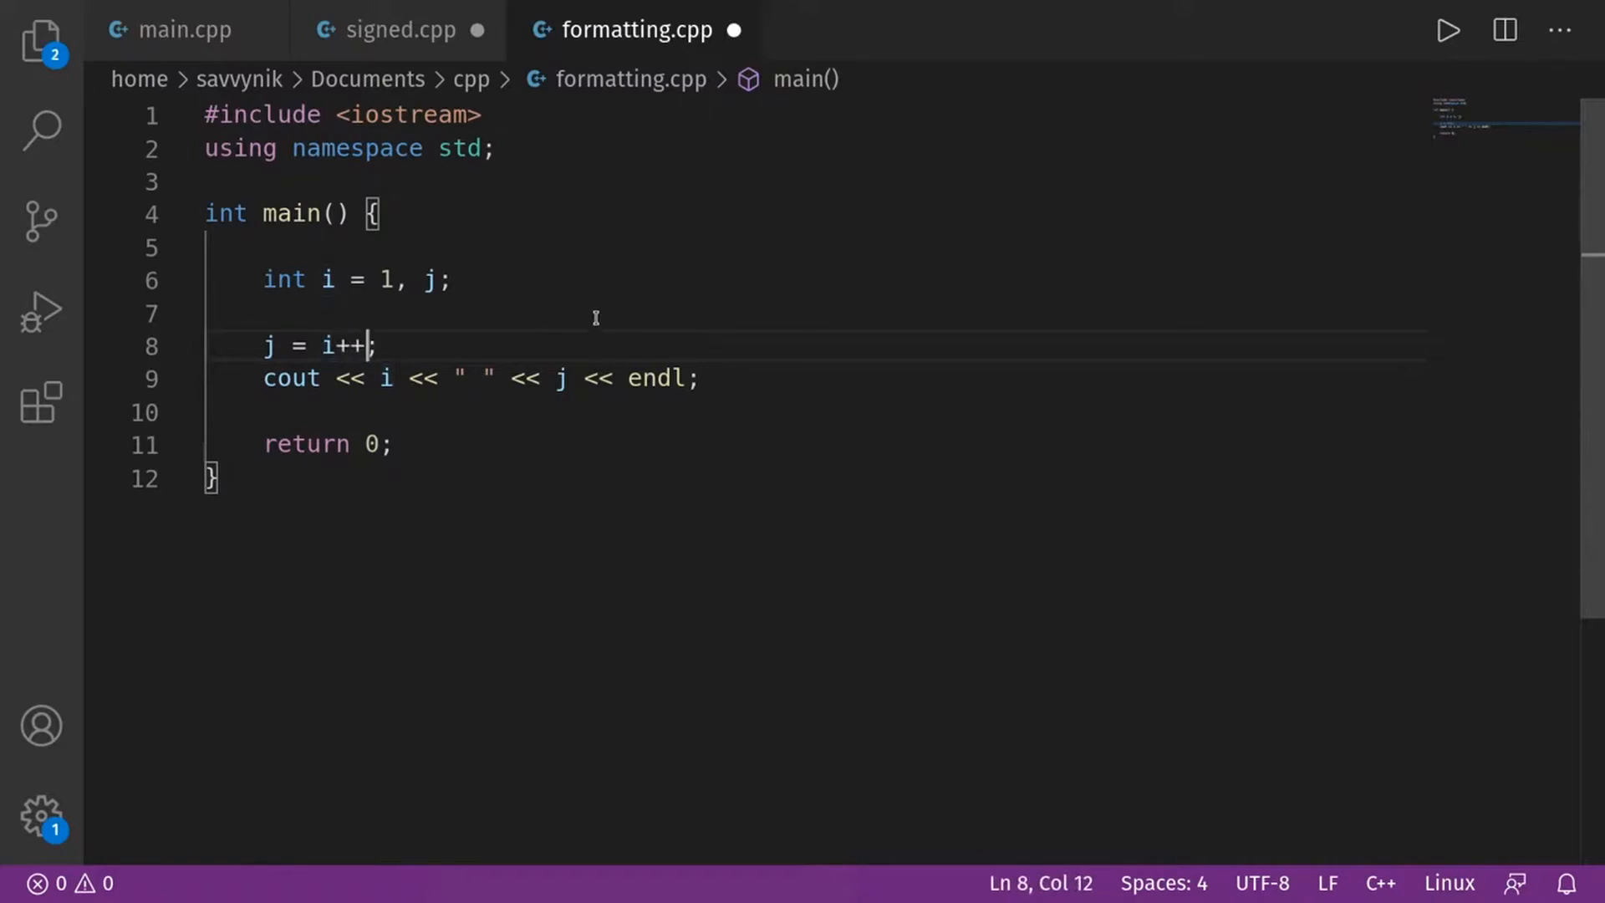
{"action": "left_click", "coordinate": [574, 358]}
Save formatting.cpp, reopen the terminal and clear its output.
{"action": "key", "text": "ctrl+s"}
{"action": "key", "text": "ctrl+grave"}
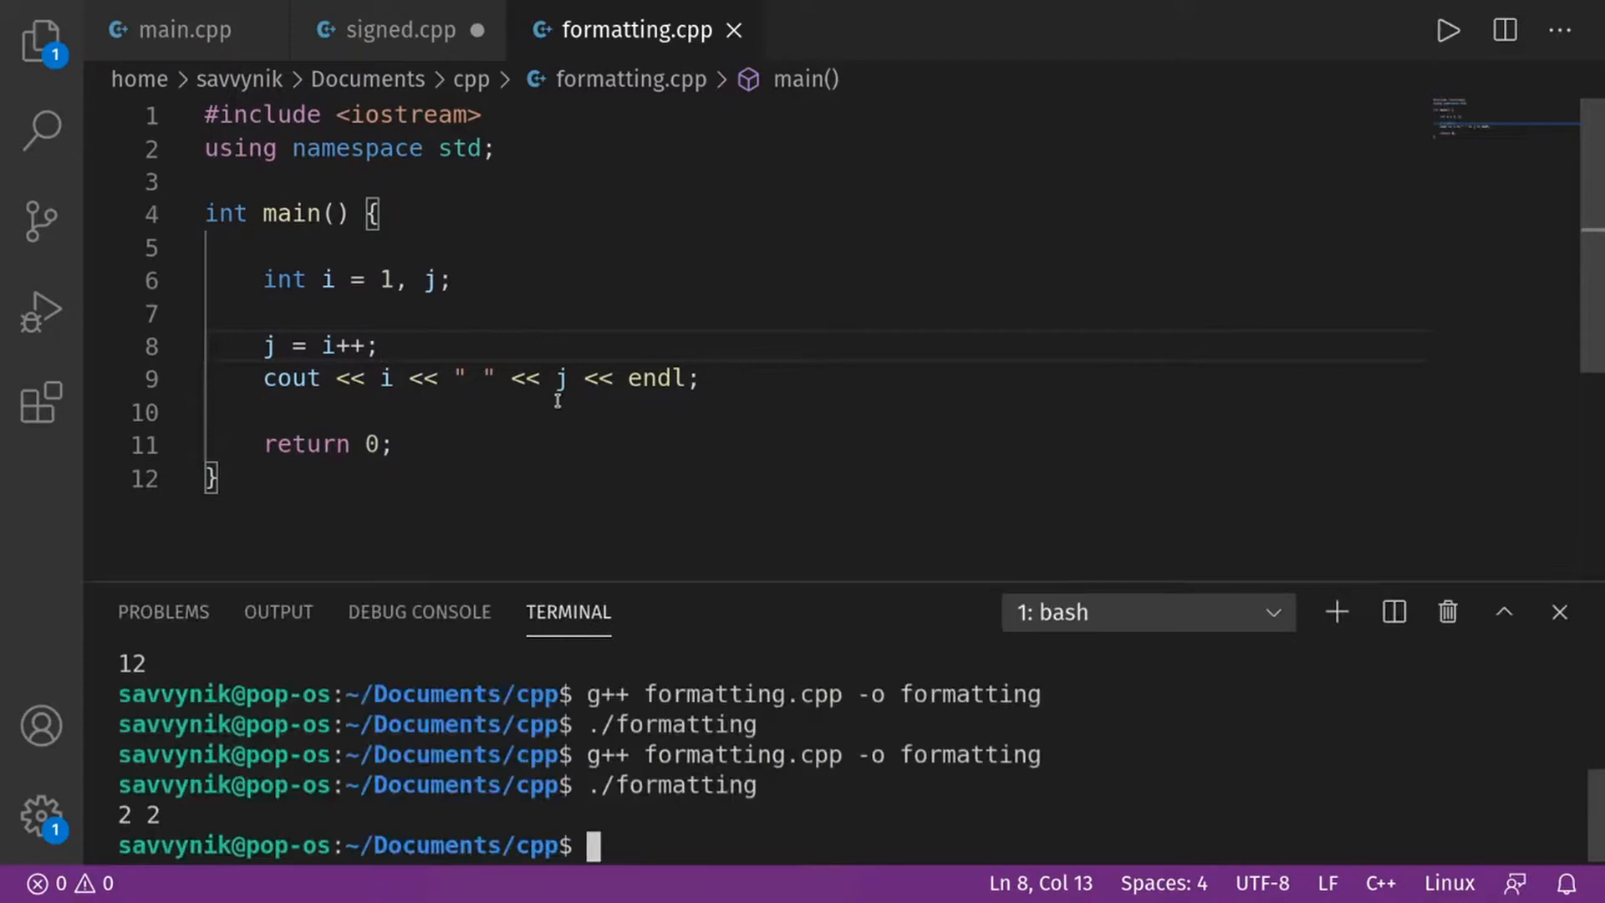
{"action": "key", "text": "Up"}
{"action": "key", "text": "Up"}
{"action": "key", "text": "Down"}
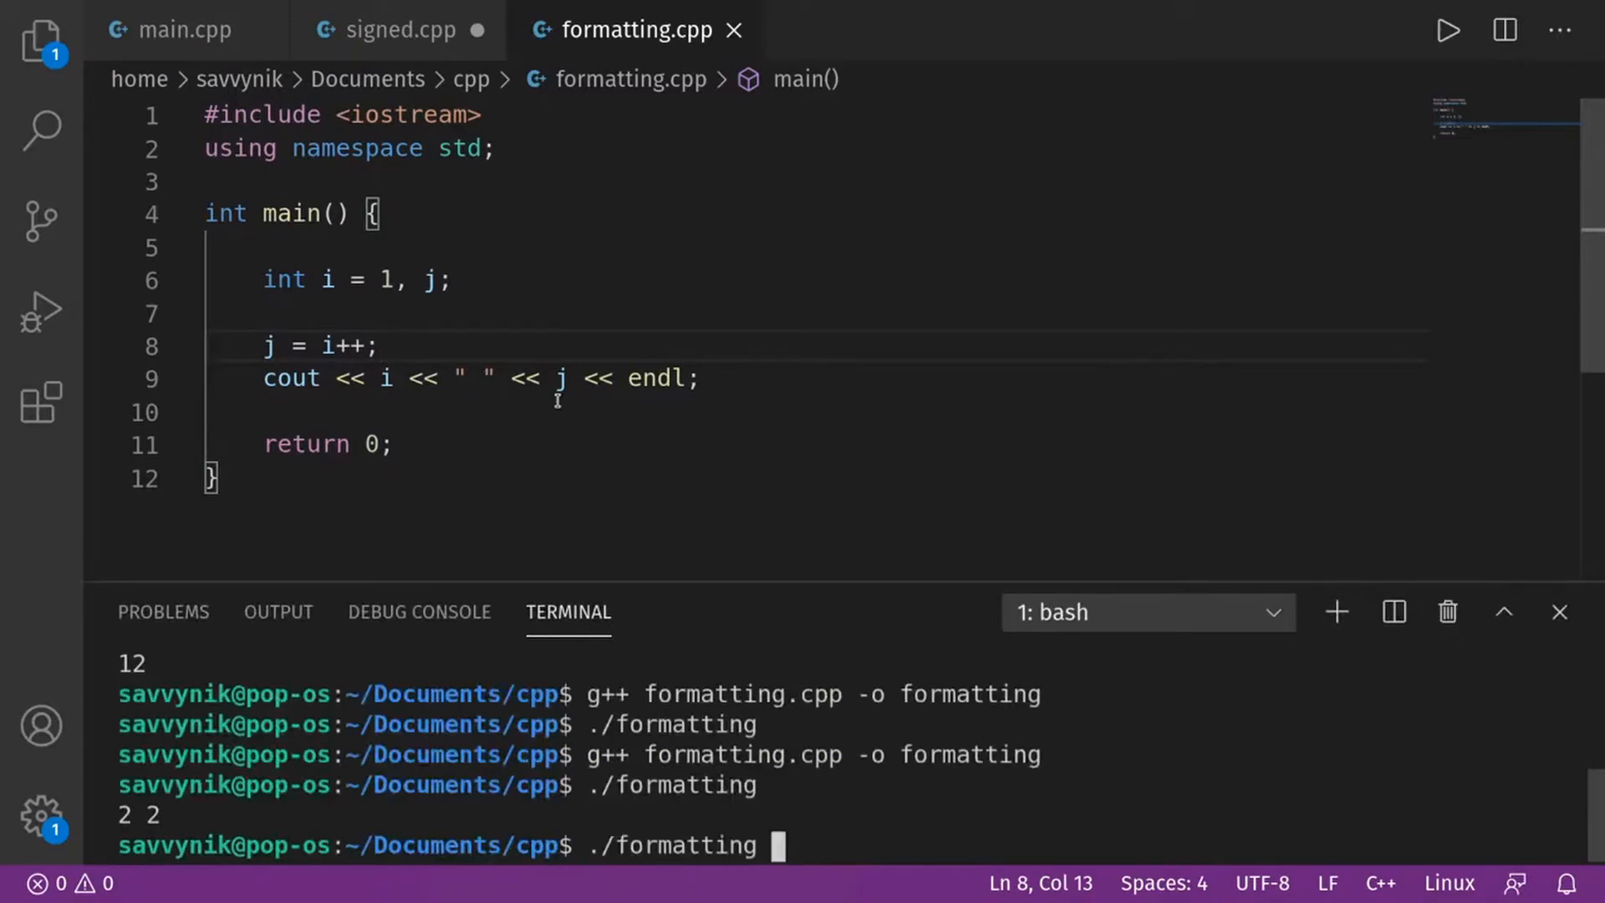
{"action": "key", "text": "Up"}
{"action": "key", "text": "Down"}
{"action": "key", "text": "Down"}
{"action": "type", "text": "cl"}
{"action": "type", "text": "ear"}
{"action": "key", "text": "Return"}
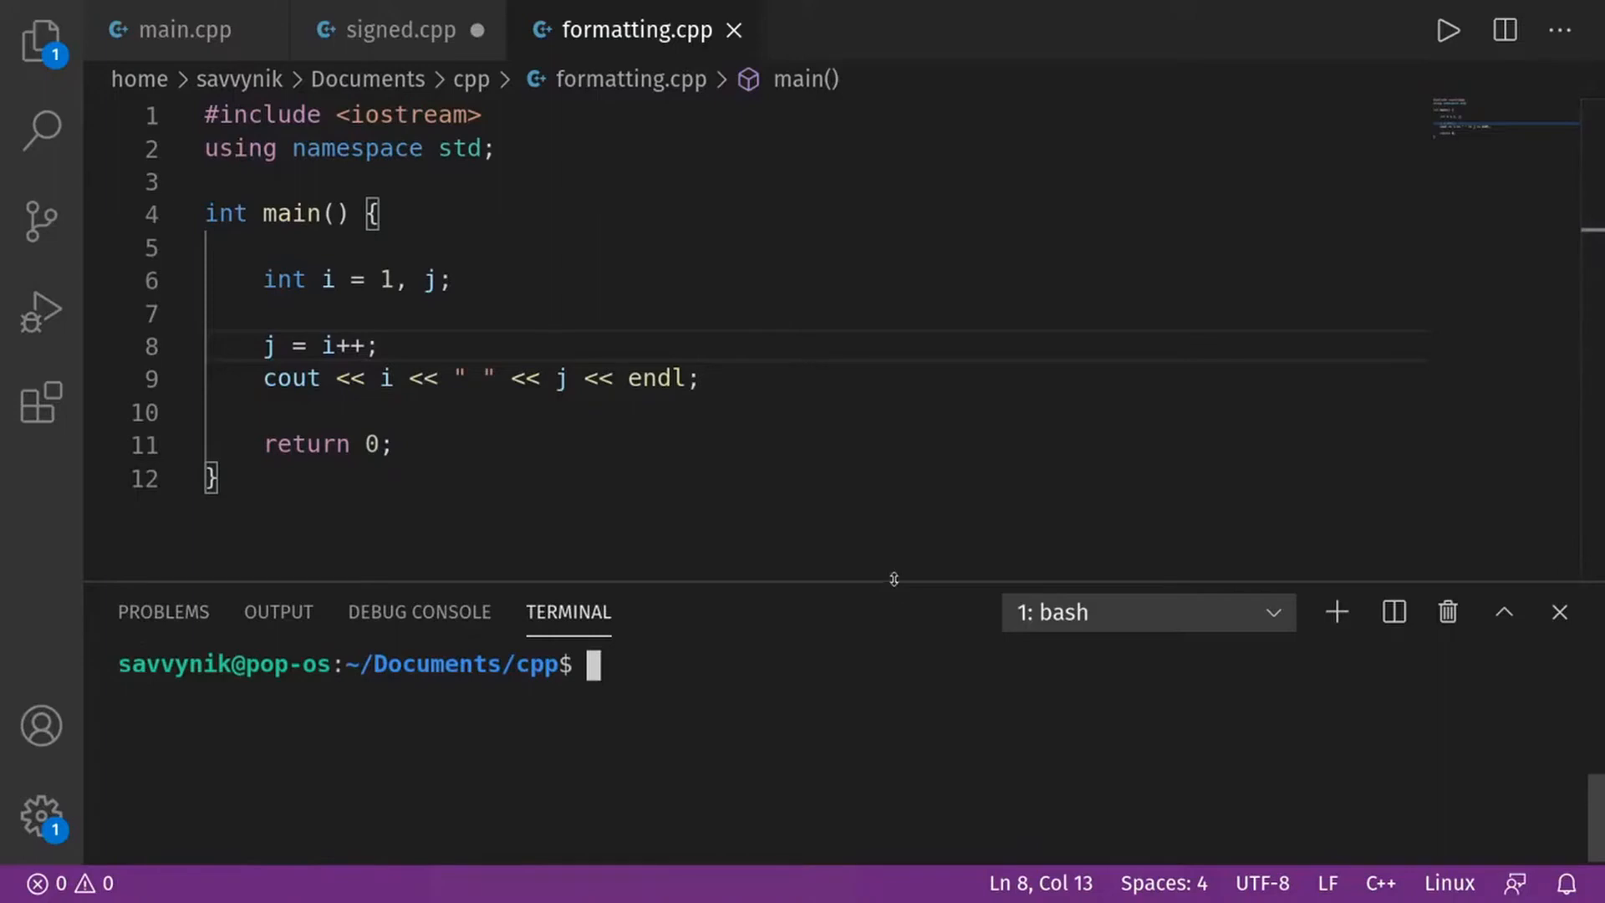
Enlarge the terminal, recompile with g++ and run ./formatting to print 2 1.
{"action": "left_click_drag", "start_coordinate": [893, 578], "coordinate": [865, 121]}
{"action": "key", "text": "Up"}
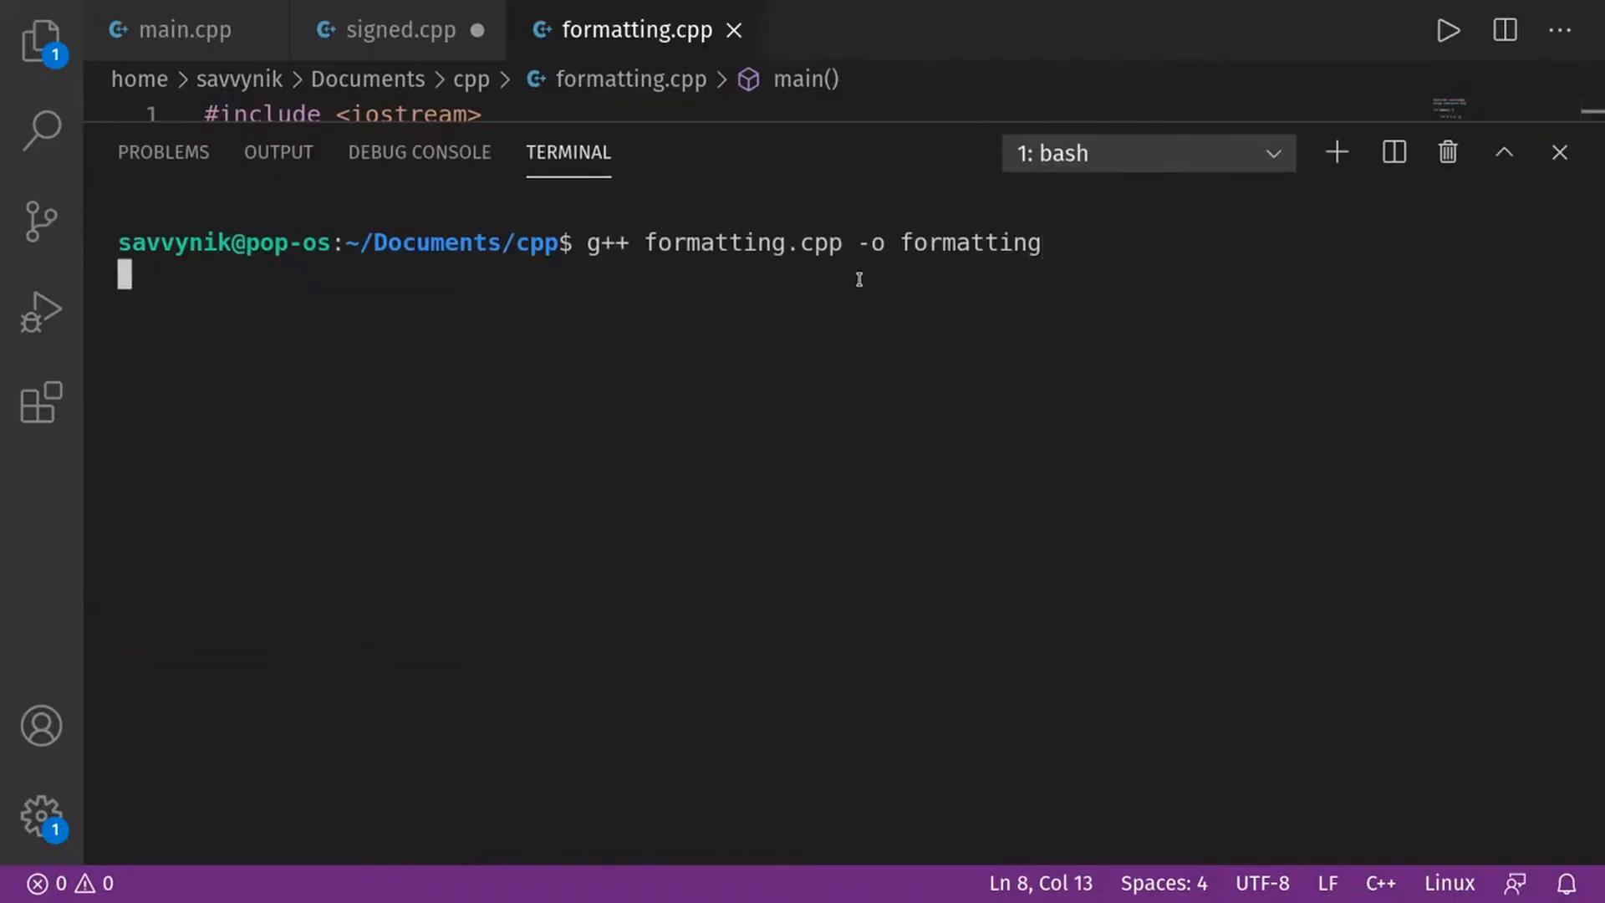
{"action": "key", "text": "Up"}
{"action": "key", "text": "Up"}
{"action": "key", "text": "Up"}
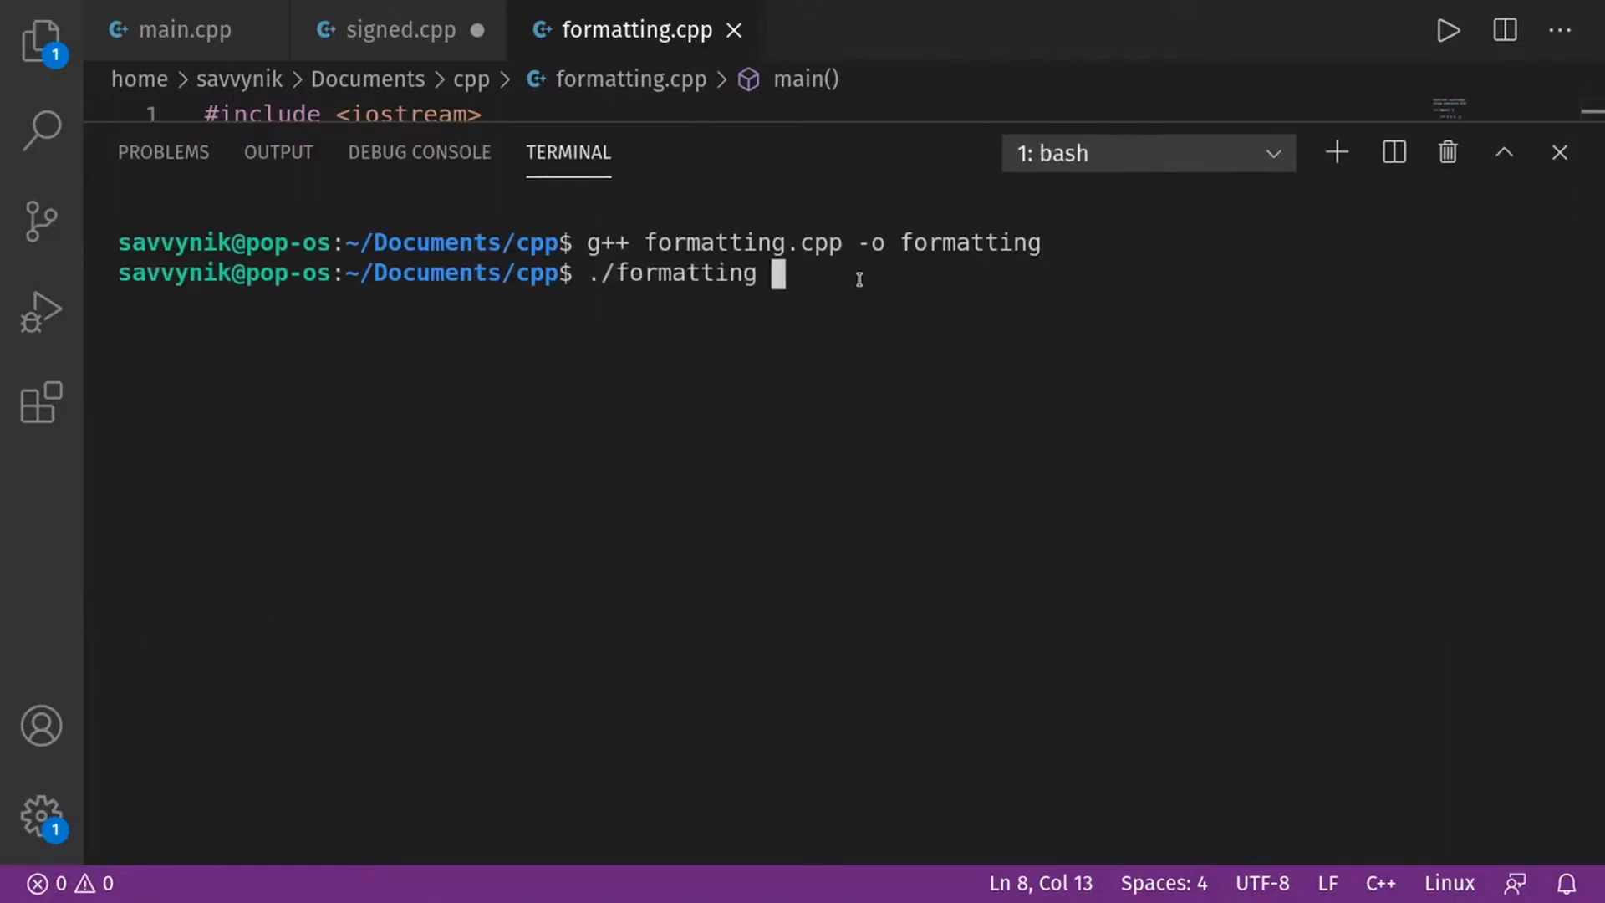
{"action": "key", "text": "Return"}
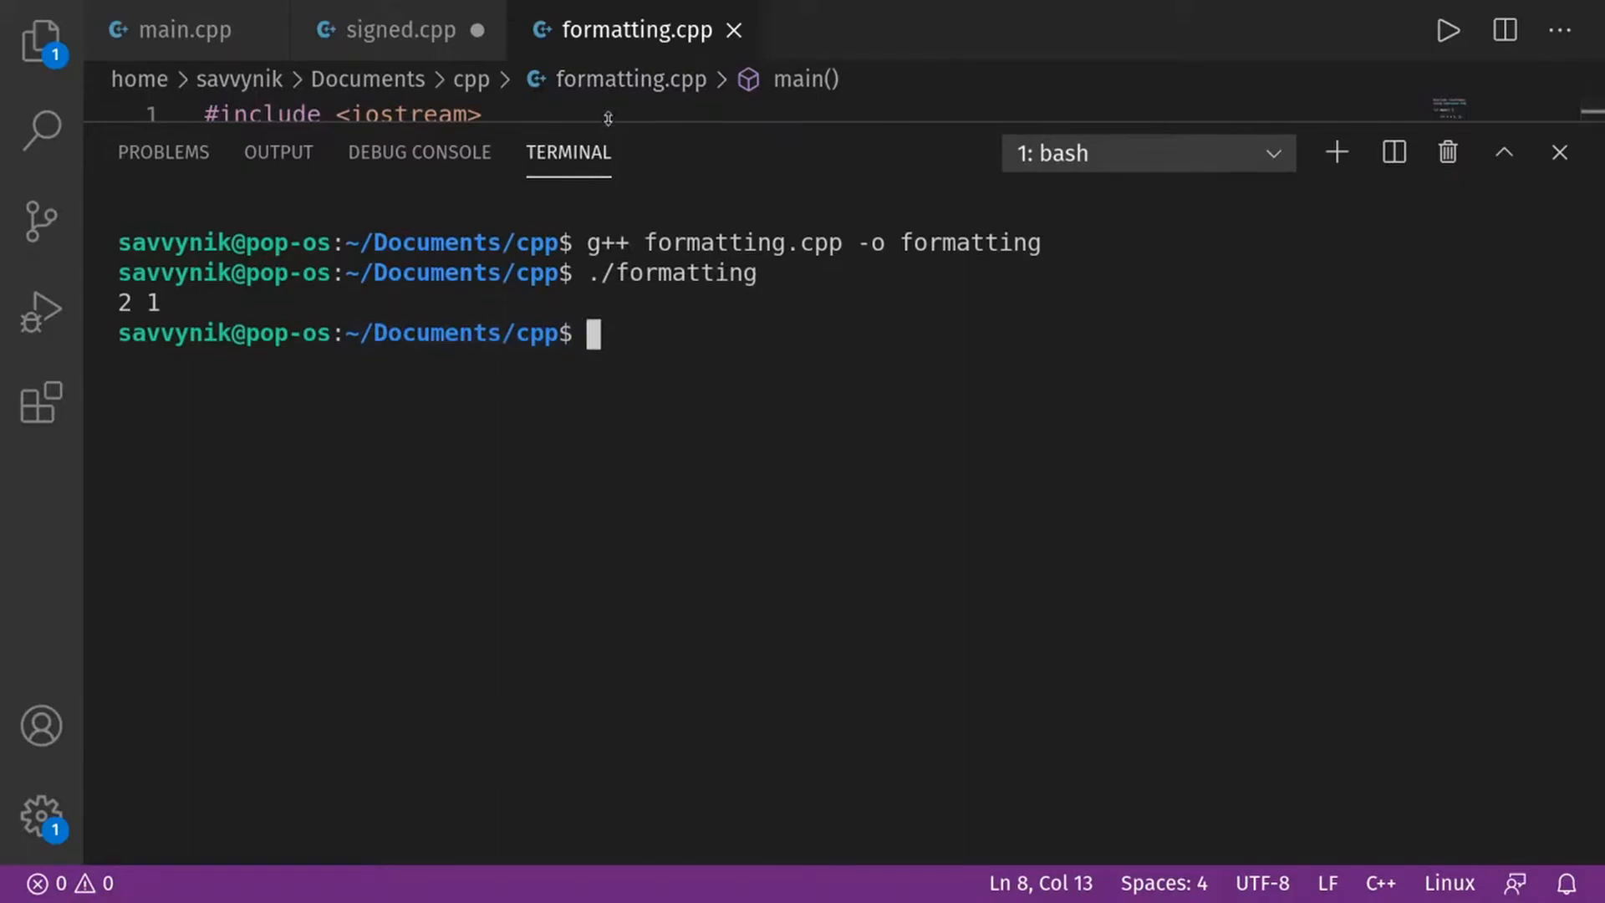
Shrink the terminal and point out cout, i and j on output line 9.
{"action": "left_click_drag", "start_coordinate": [608, 117], "coordinate": [592, 439]}
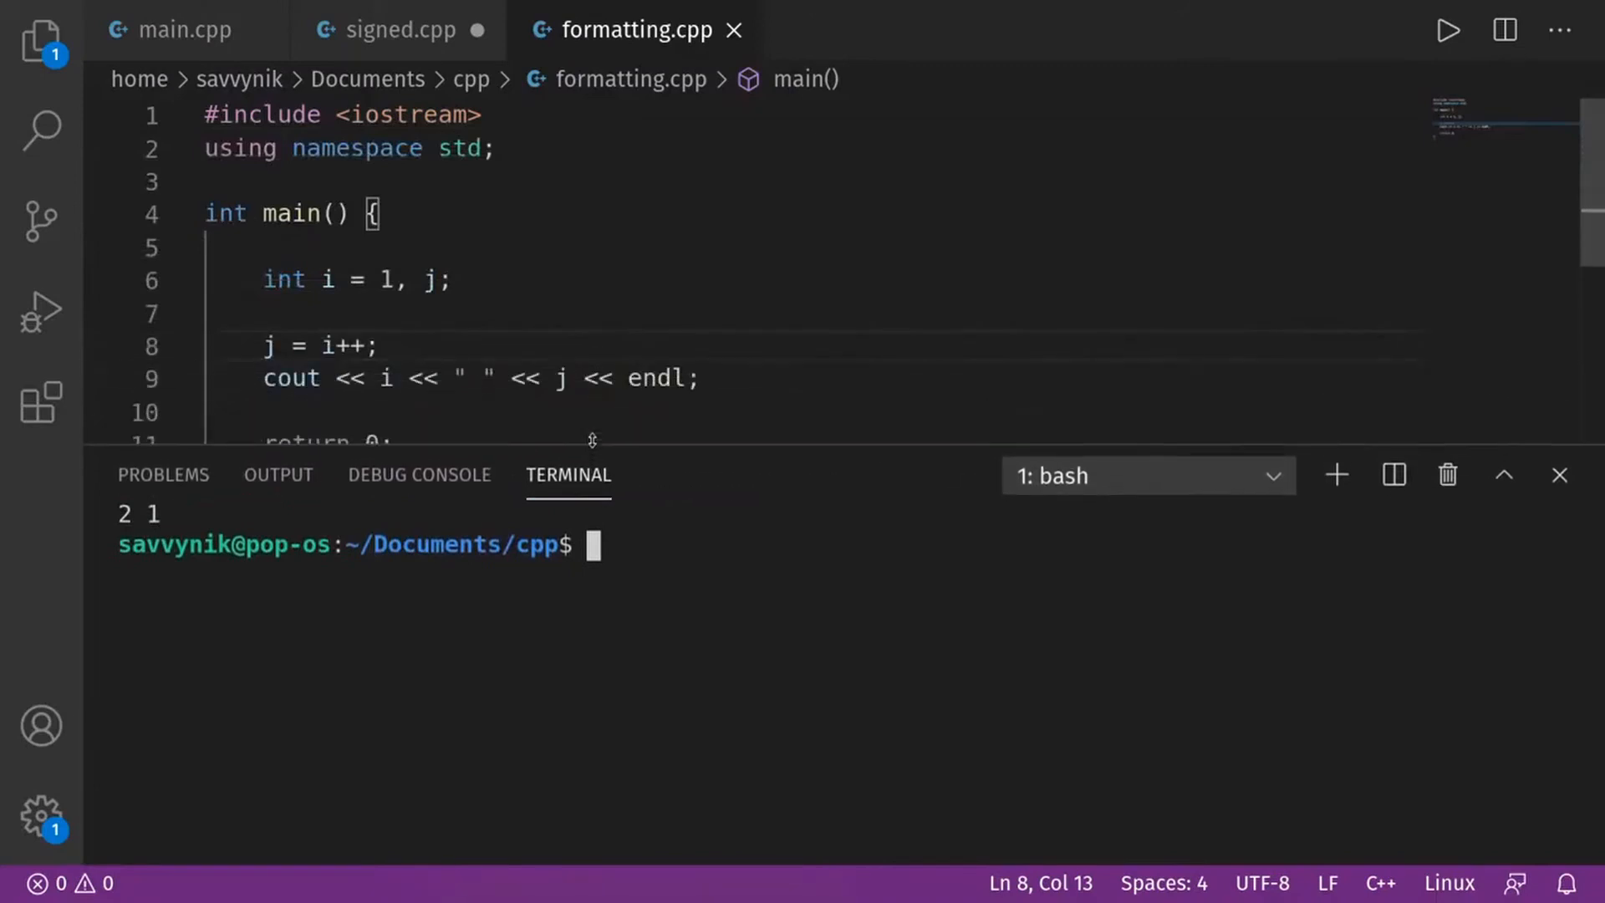
{"action": "left_click_drag", "start_coordinate": [591, 441], "coordinate": [589, 478]}
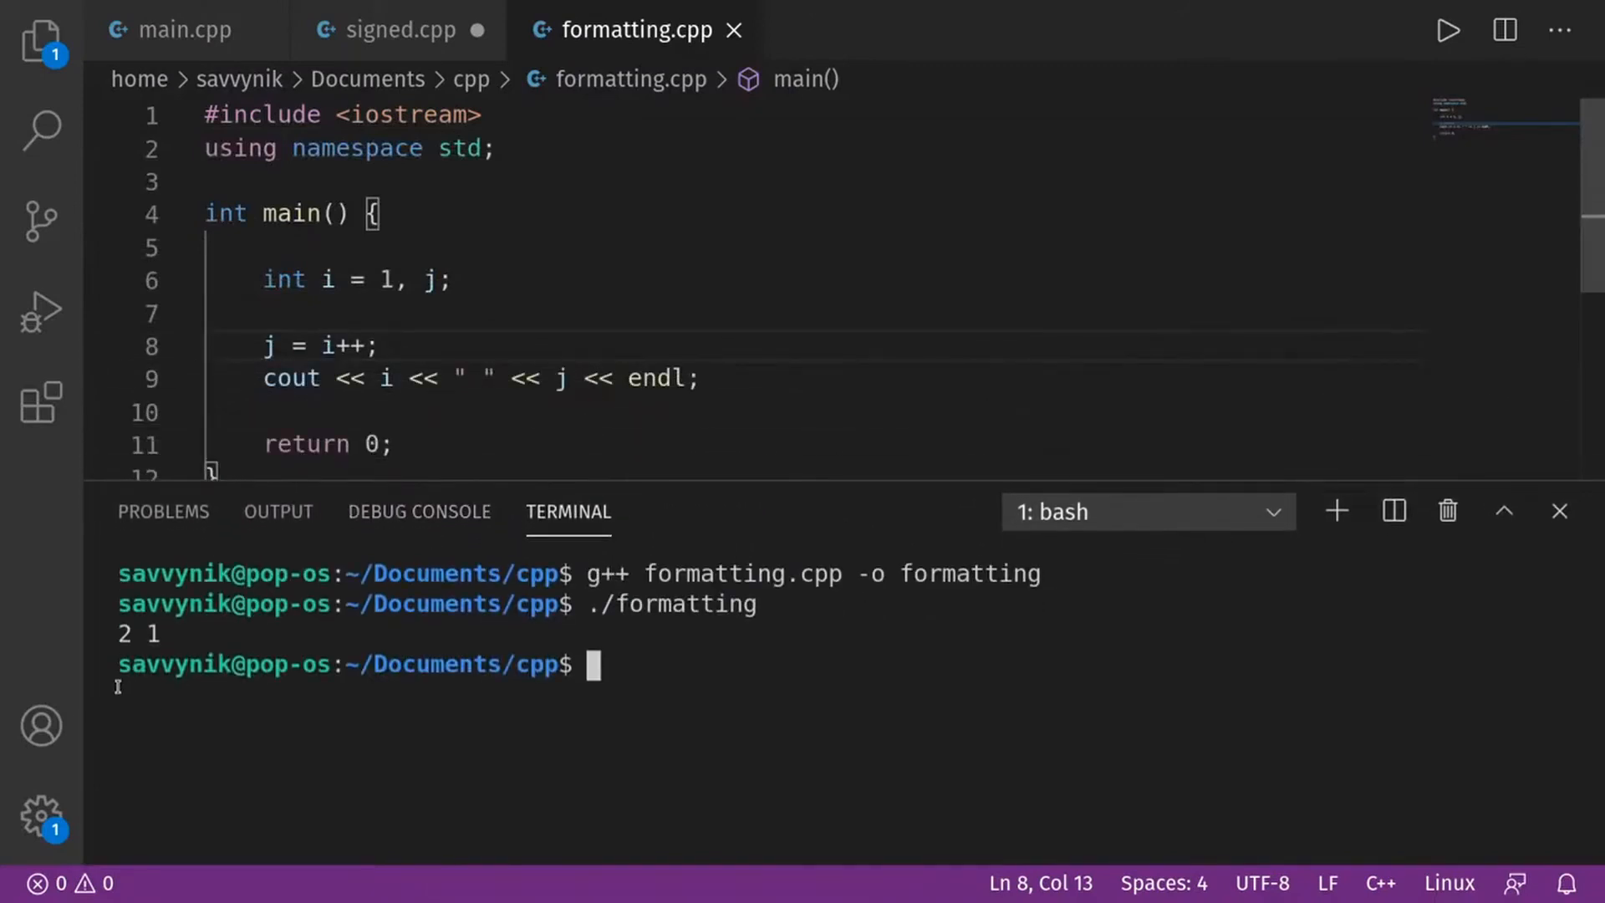
{"action": "double_click", "coordinate": [322, 381]}
{"action": "double_click", "coordinate": [387, 378]}
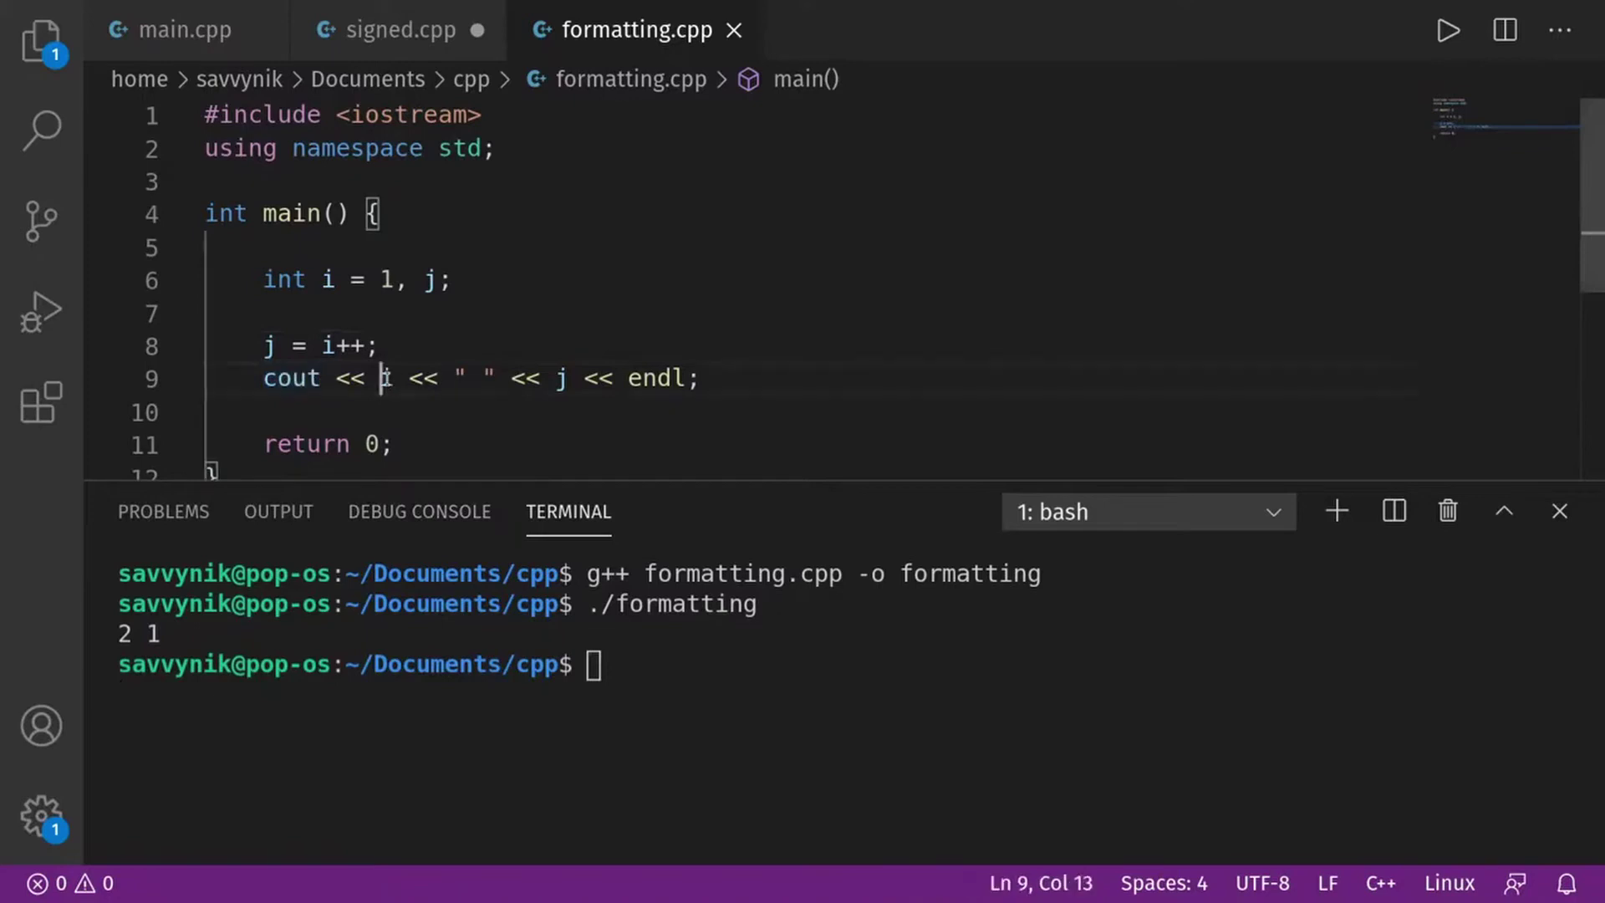
{"action": "double_click", "coordinate": [563, 378]}
{"action": "left_click", "coordinate": [381, 347]}
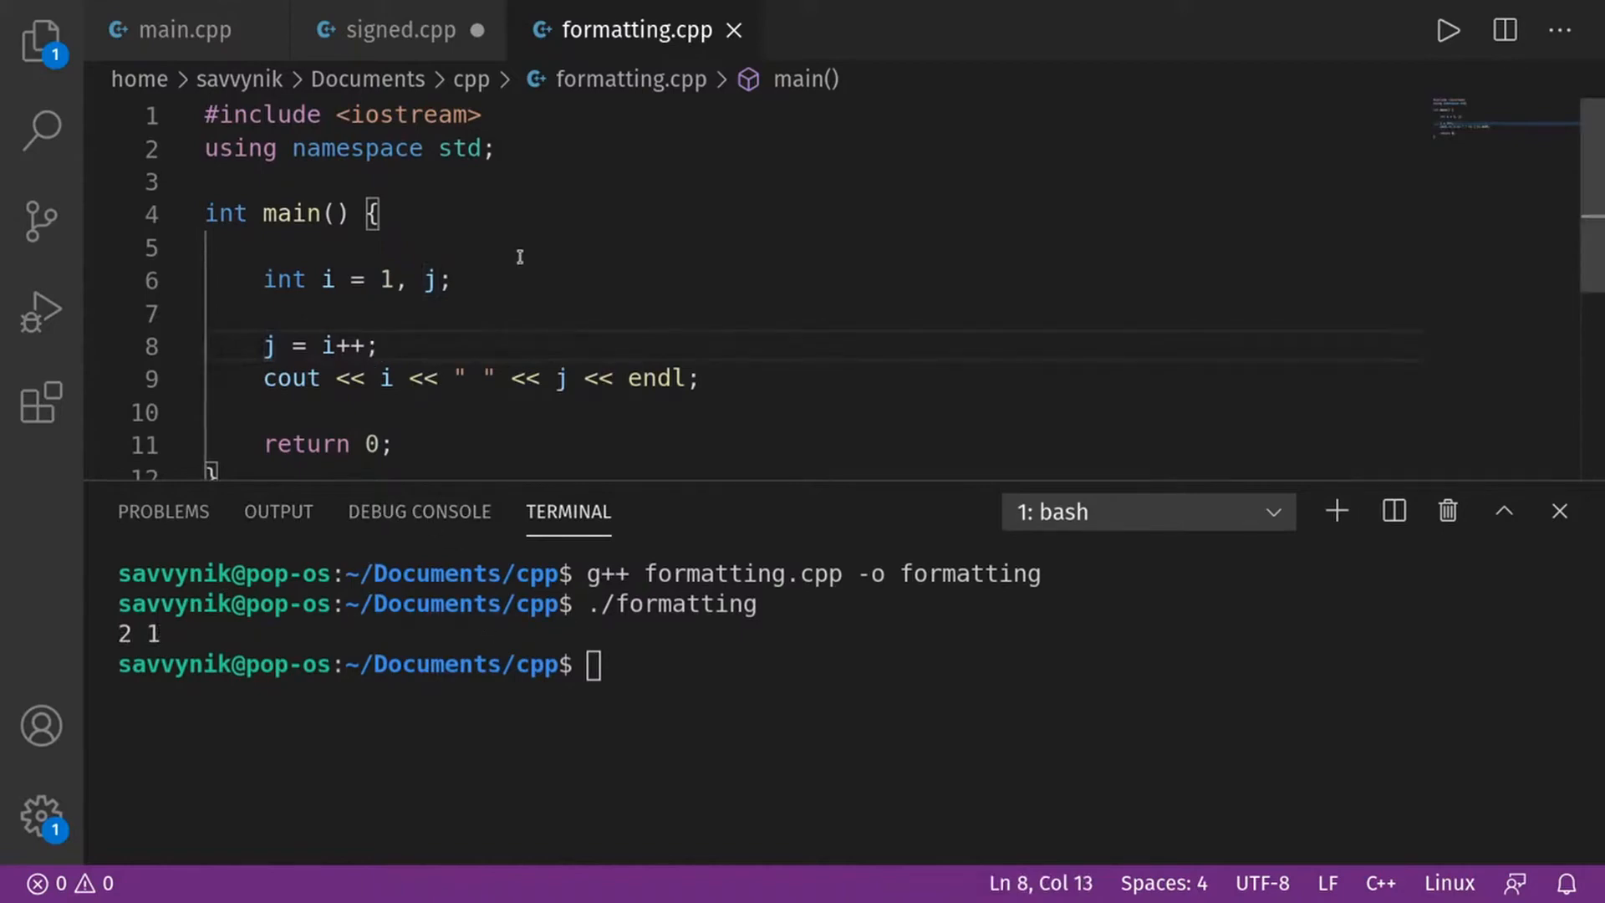
{"action": "double_click", "coordinate": [564, 378]}
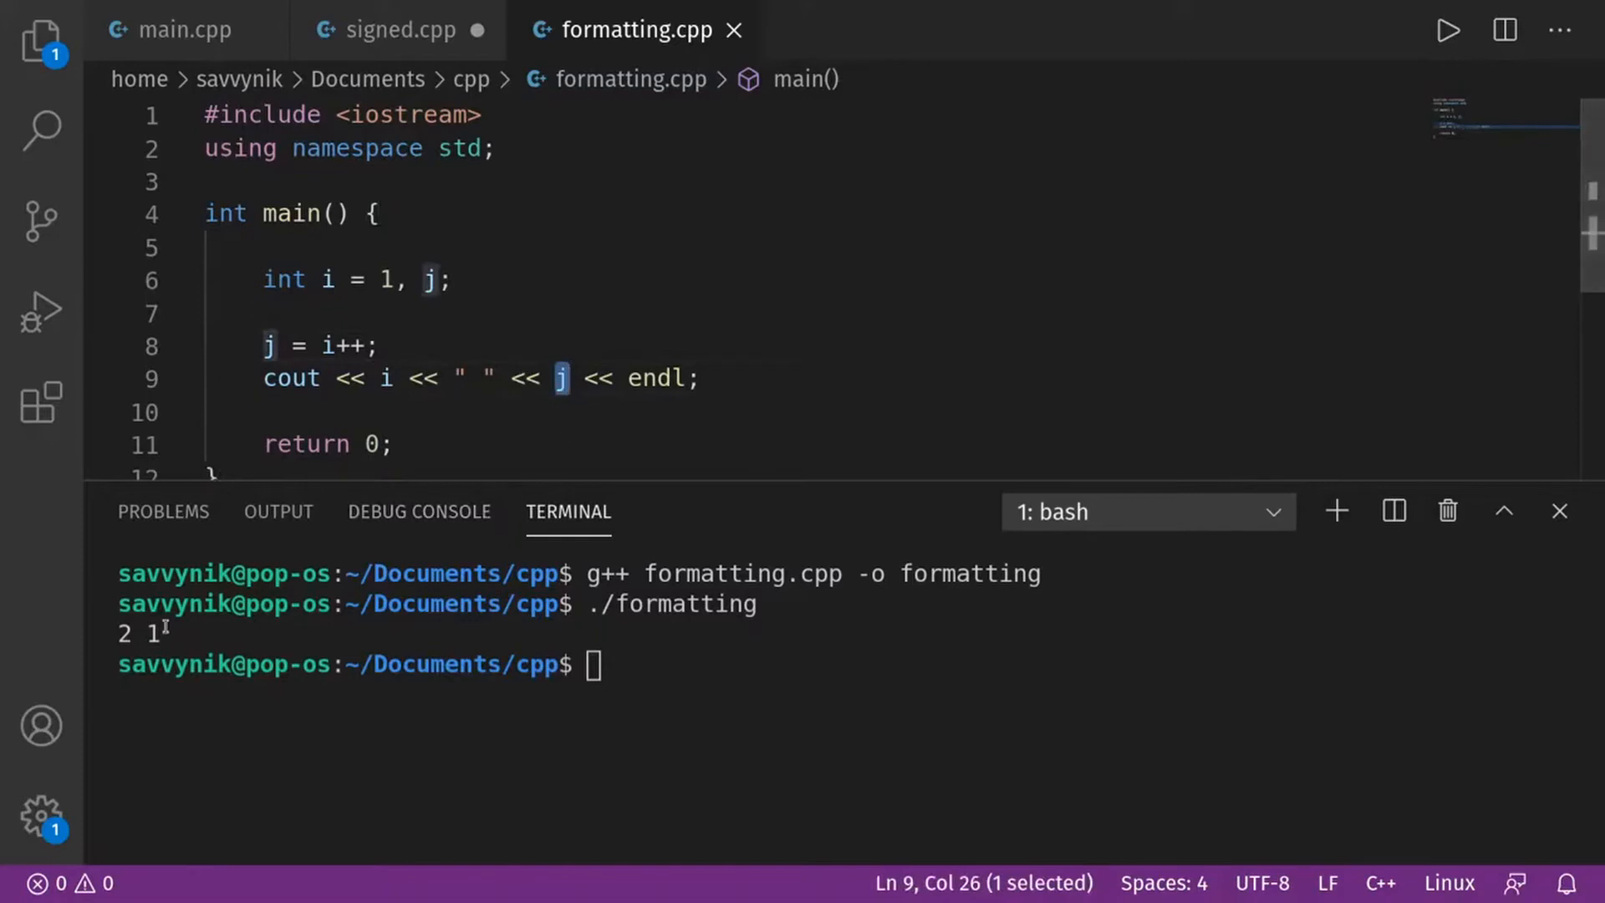
{"action": "triple_click", "coordinate": [410, 388]}
{"action": "left_click", "coordinate": [426, 405]}
{"action": "left_click", "coordinate": [426, 346]}
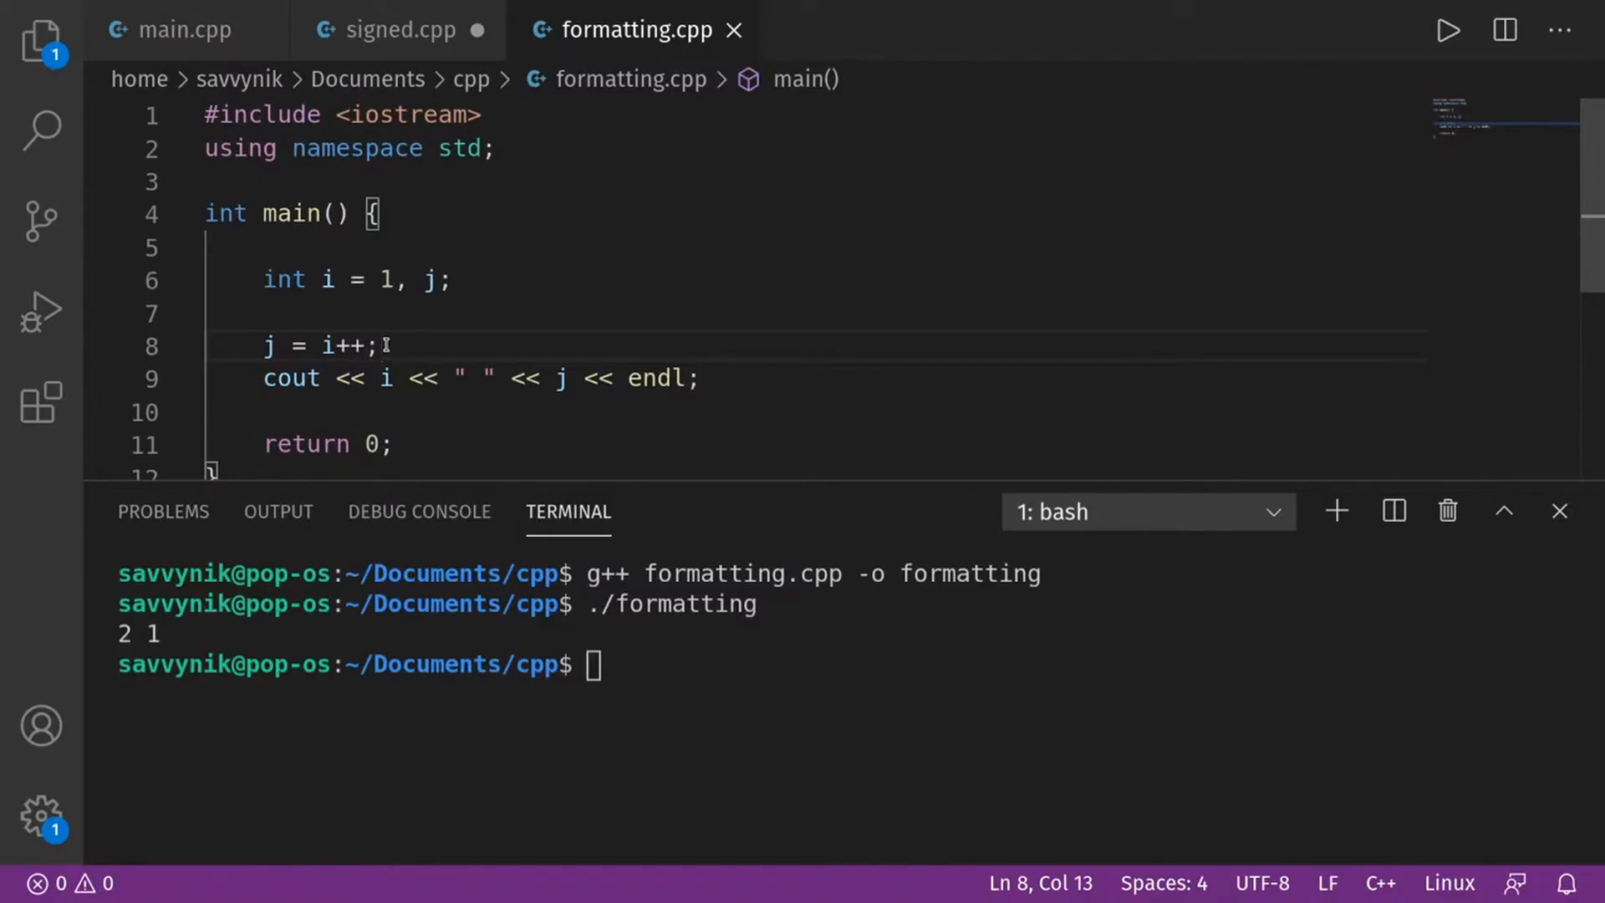
Point out j, the initial value 1 and i++ on line 8, and the 2 in the output.
{"action": "double_click", "coordinate": [271, 345]}
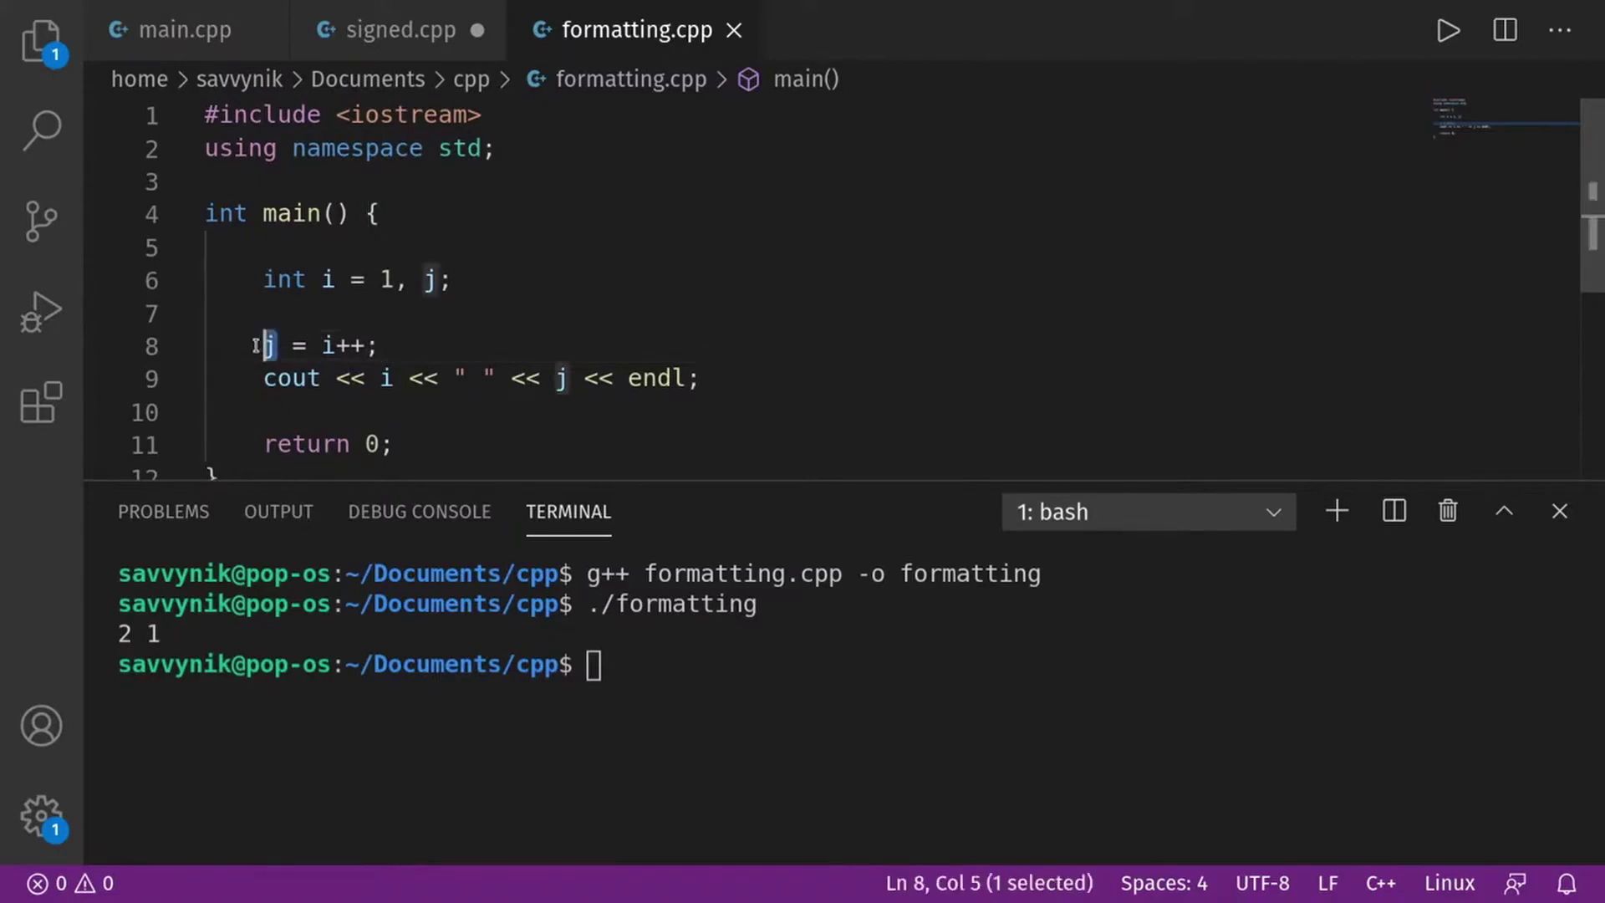
{"action": "left_click", "coordinate": [330, 344]}
{"action": "double_click", "coordinate": [382, 288]}
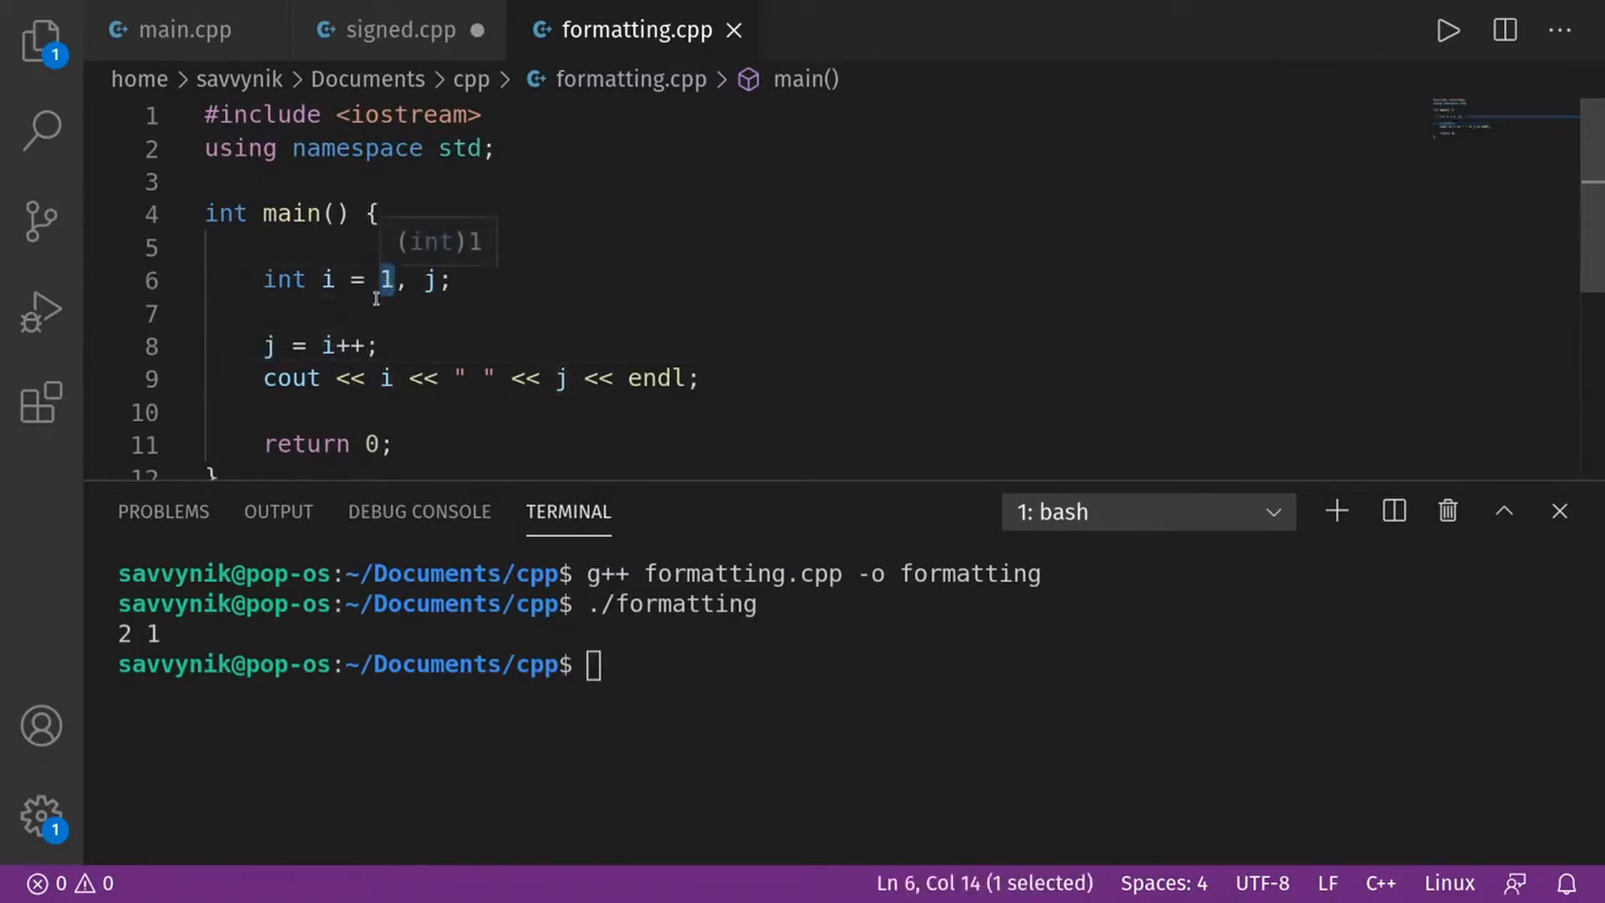
{"action": "double_click", "coordinate": [271, 345]}
{"action": "left_click", "coordinate": [325, 345]}
{"action": "double_click", "coordinate": [330, 345]}
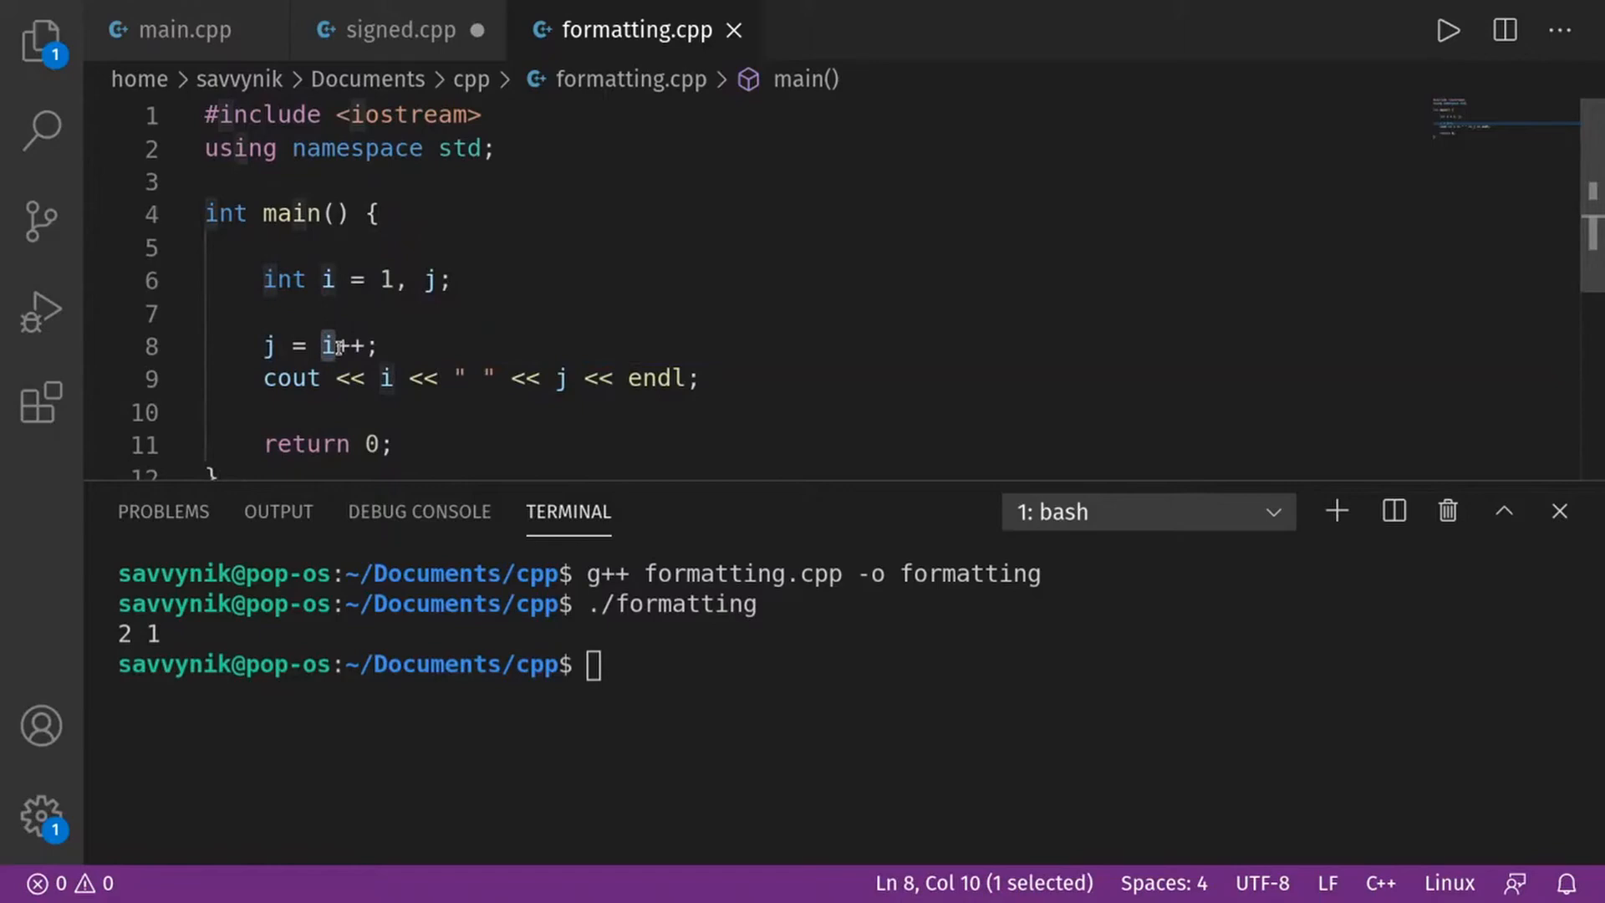
{"action": "left_click", "coordinate": [383, 337]}
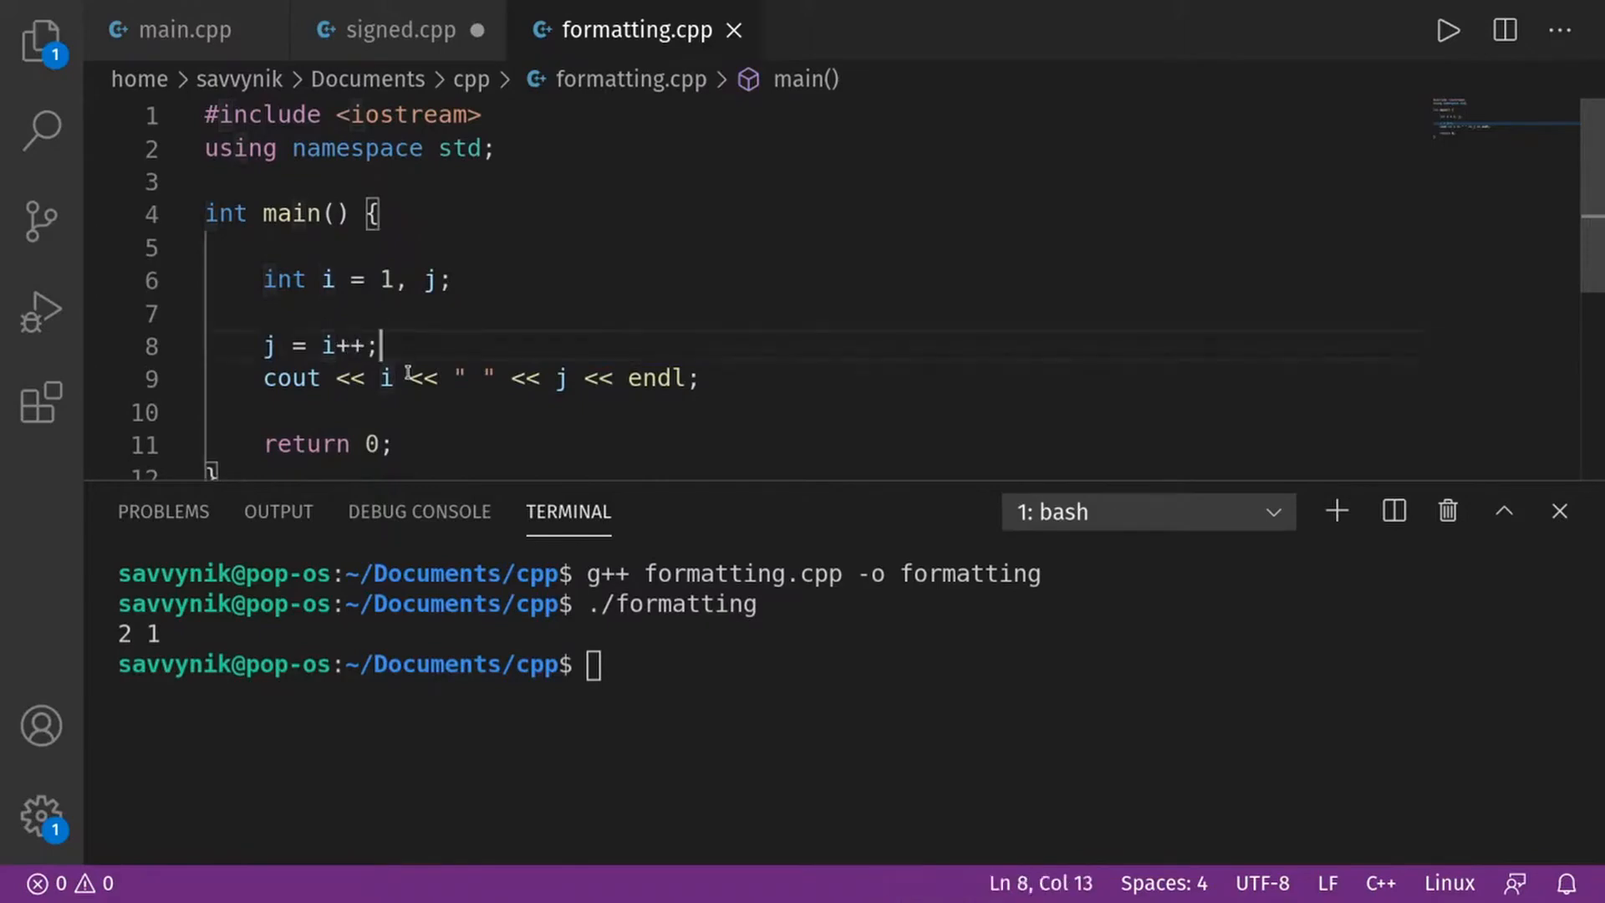
{"action": "left_click", "coordinate": [115, 637]}
Change line 8 back from j = i++ to j = ++i.
{"action": "left_click", "coordinate": [362, 345]}
{"action": "key", "text": "BackSpace"}
{"action": "key", "text": "BackSpace"}
{"action": "key", "text": "Left"}
{"action": "type", "text": "++"}
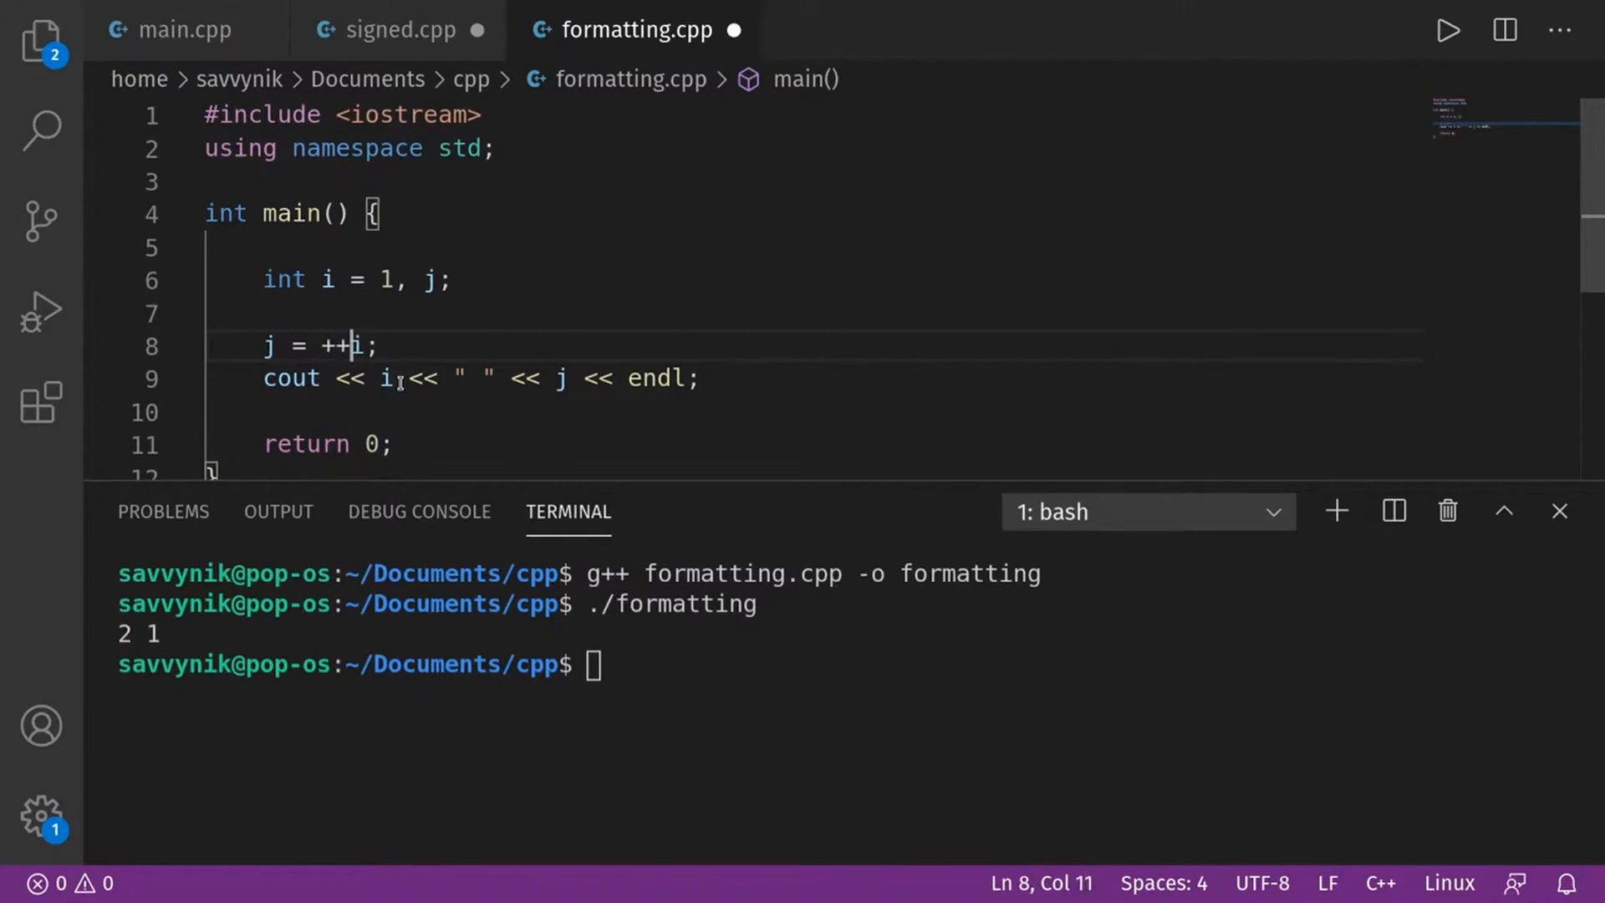
{"action": "left_click", "coordinate": [498, 335]}
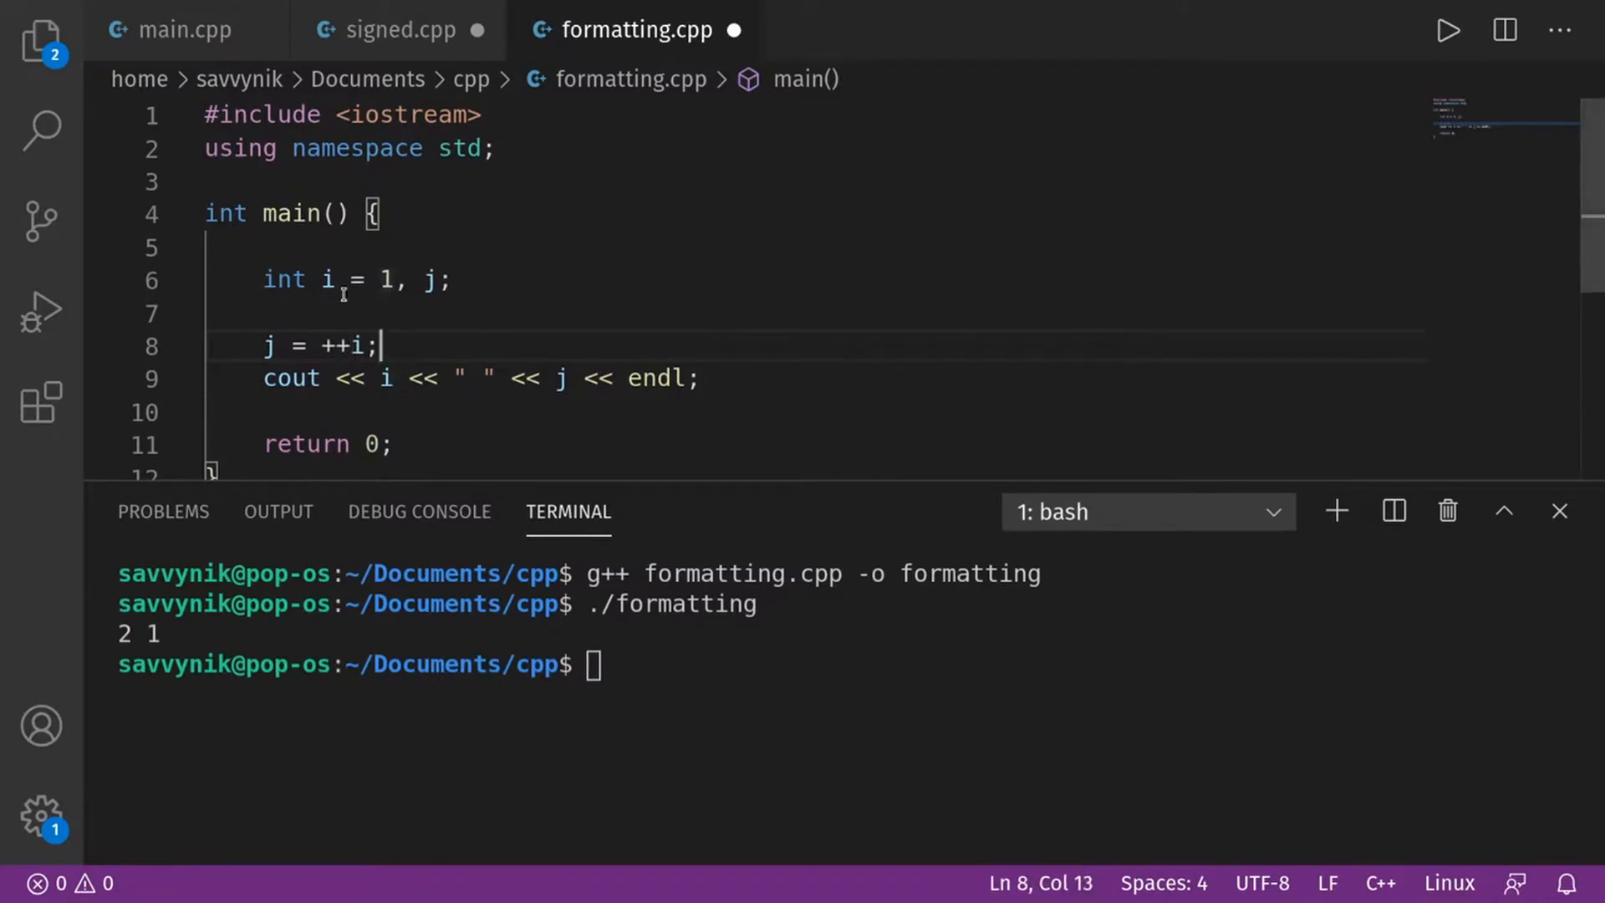
Point out the ++i expression and the j on line 8.
{"action": "left_click_drag", "start_coordinate": [364, 345], "coordinate": [318, 344]}
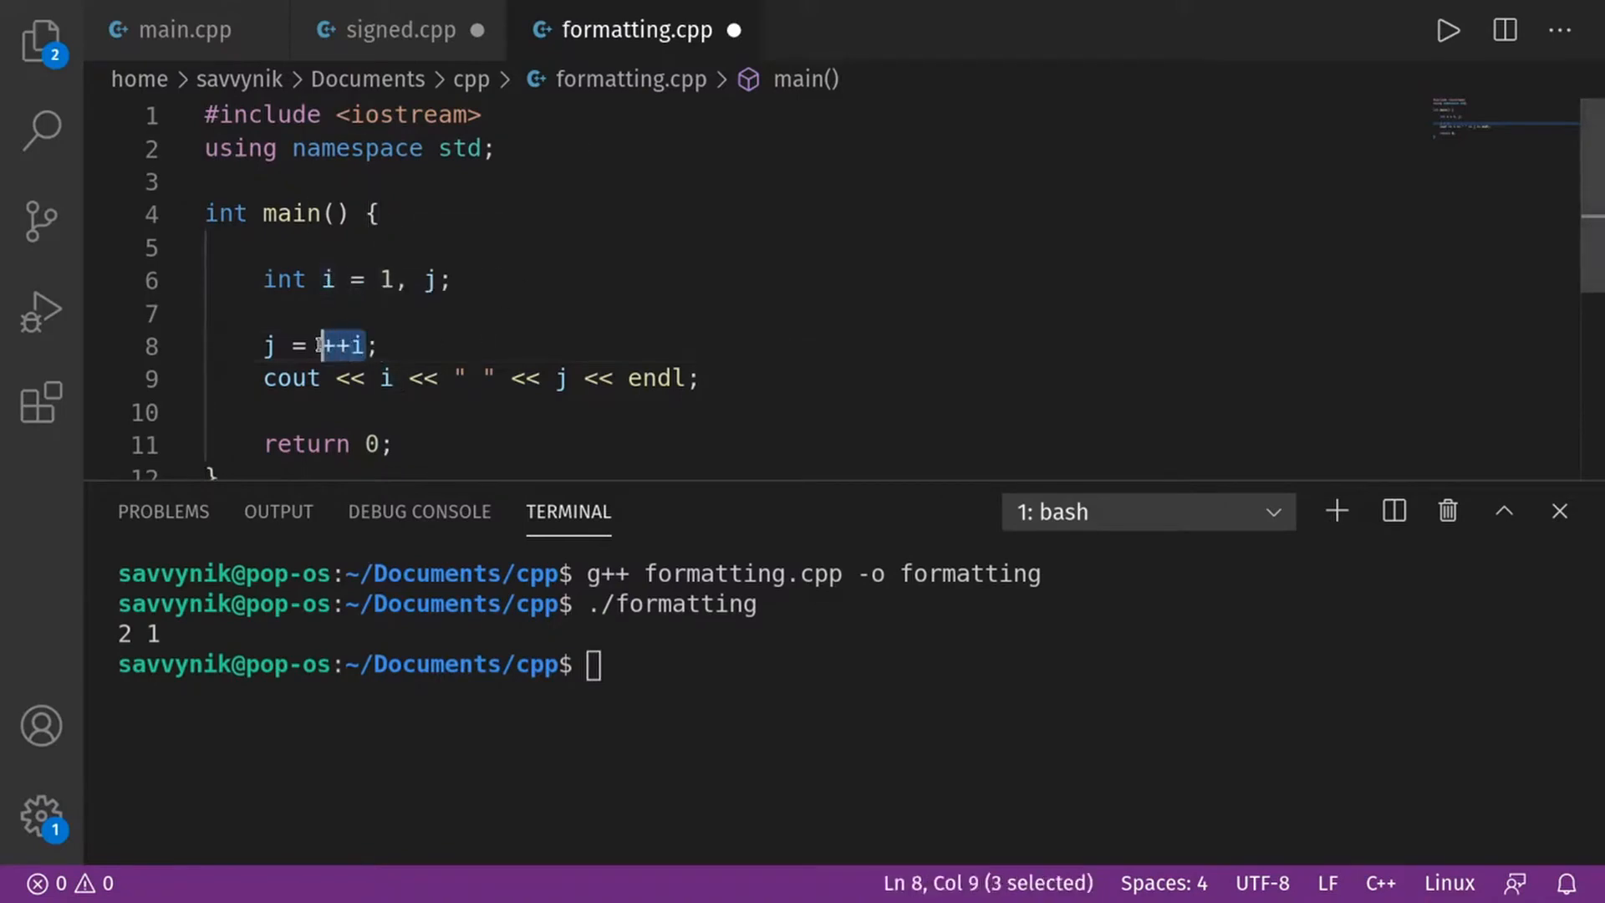
{"action": "left_click", "coordinate": [418, 346]}
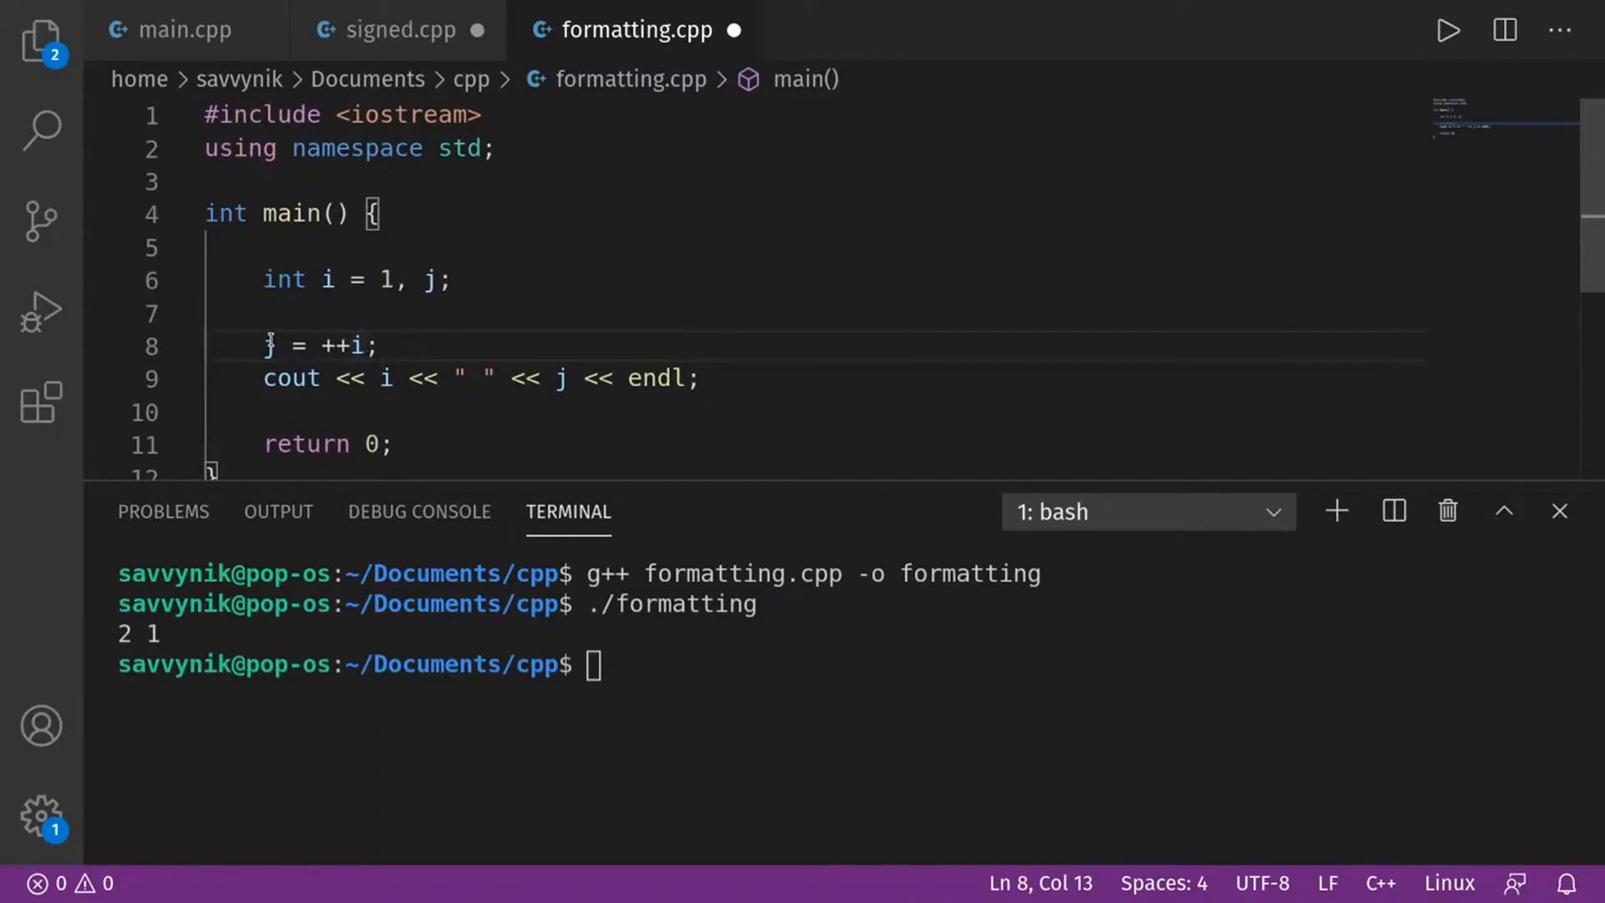
{"action": "double_click", "coordinate": [269, 346]}
{"action": "left_click", "coordinate": [470, 352]}
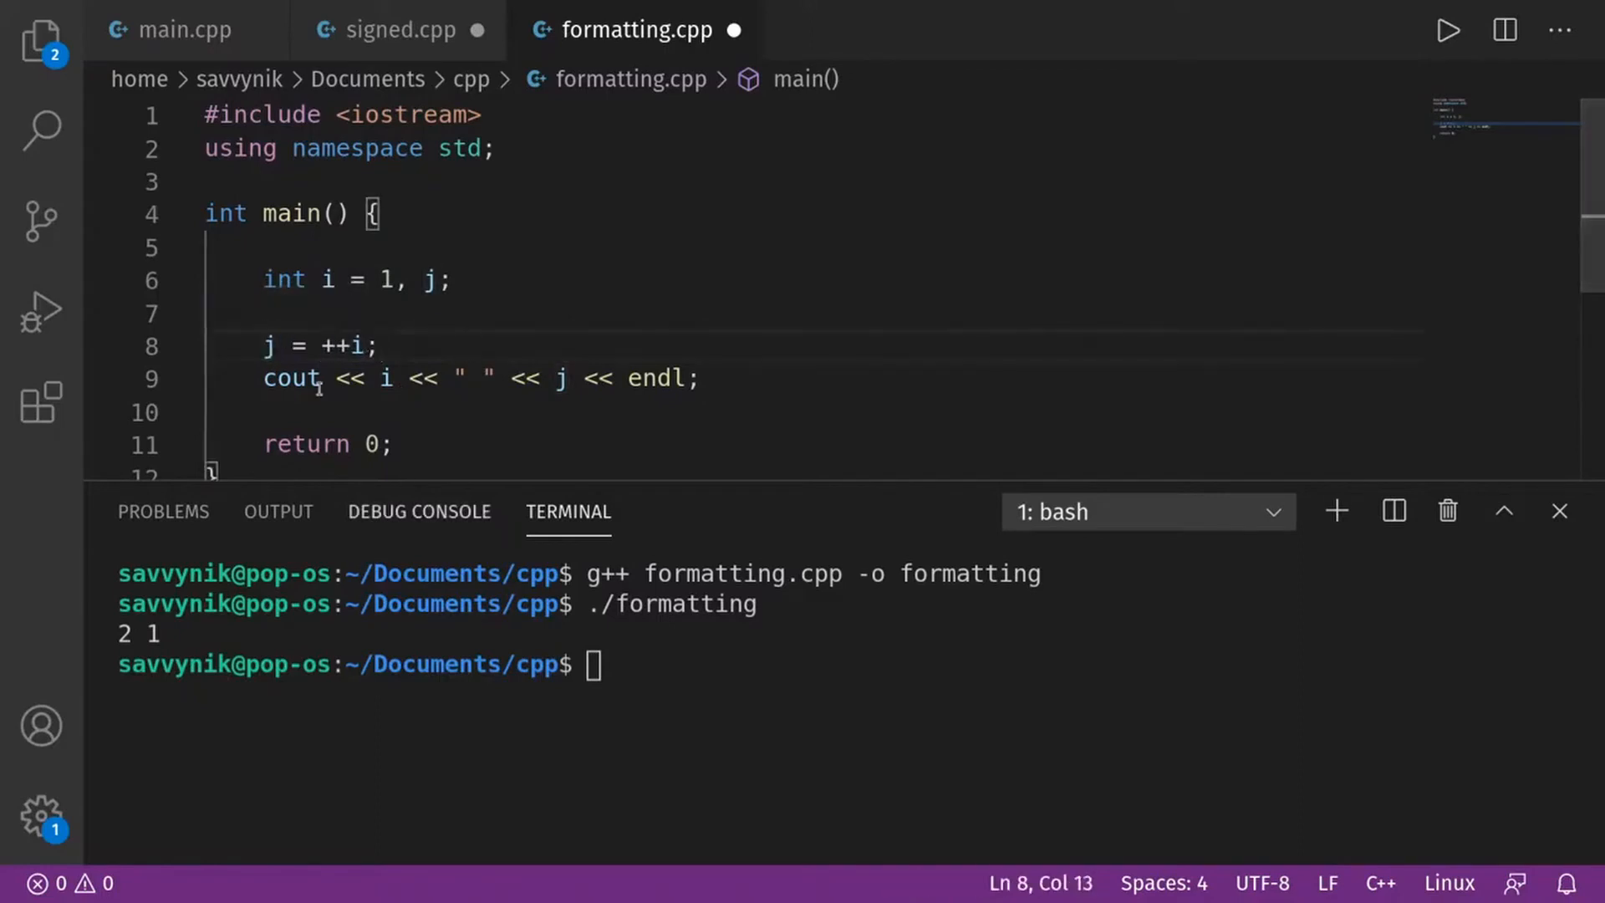
{"action": "left_click", "coordinate": [636, 314]}
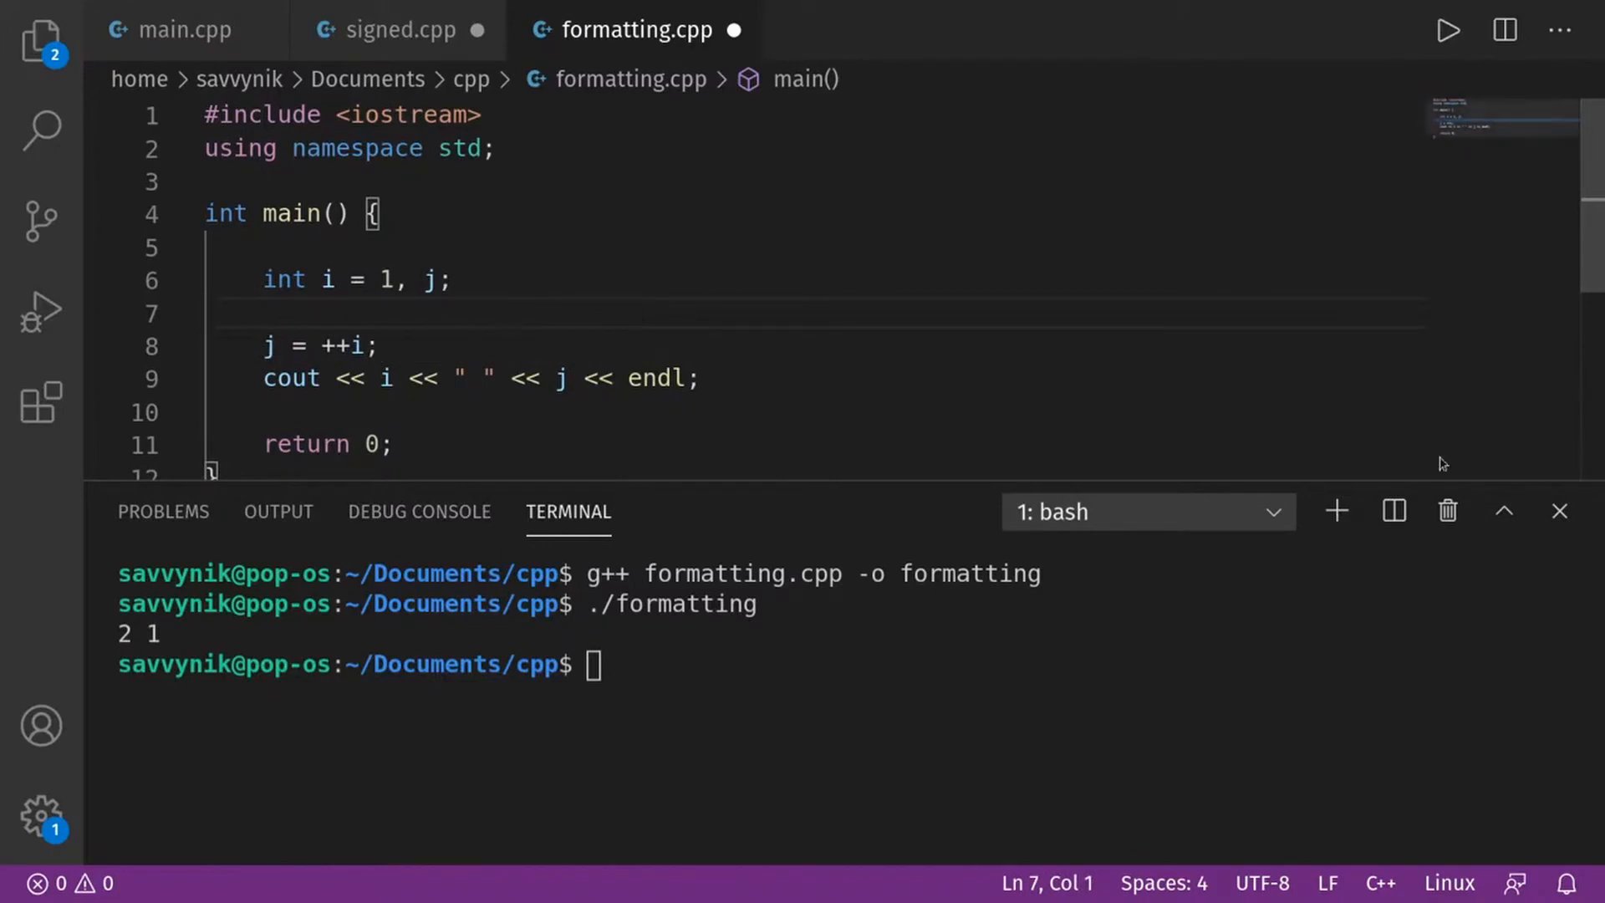
Hide the terminal and save formatting.cpp with the j = ++i change.
{"action": "key", "text": "ctrl+grave"}
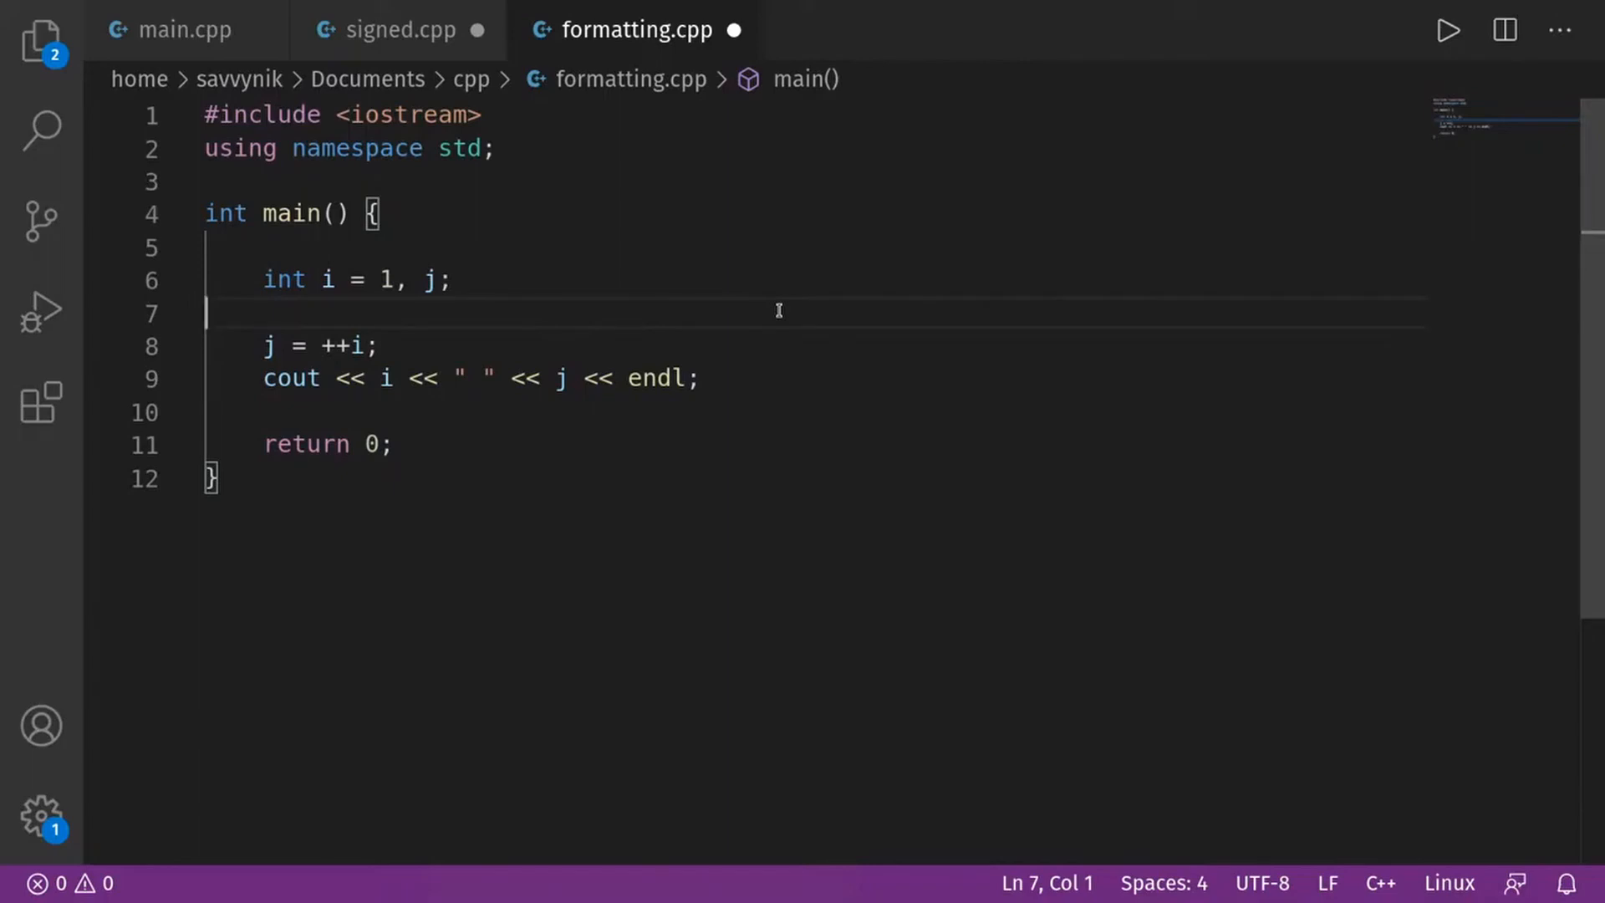
{"action": "key", "text": "ctrl+s"}
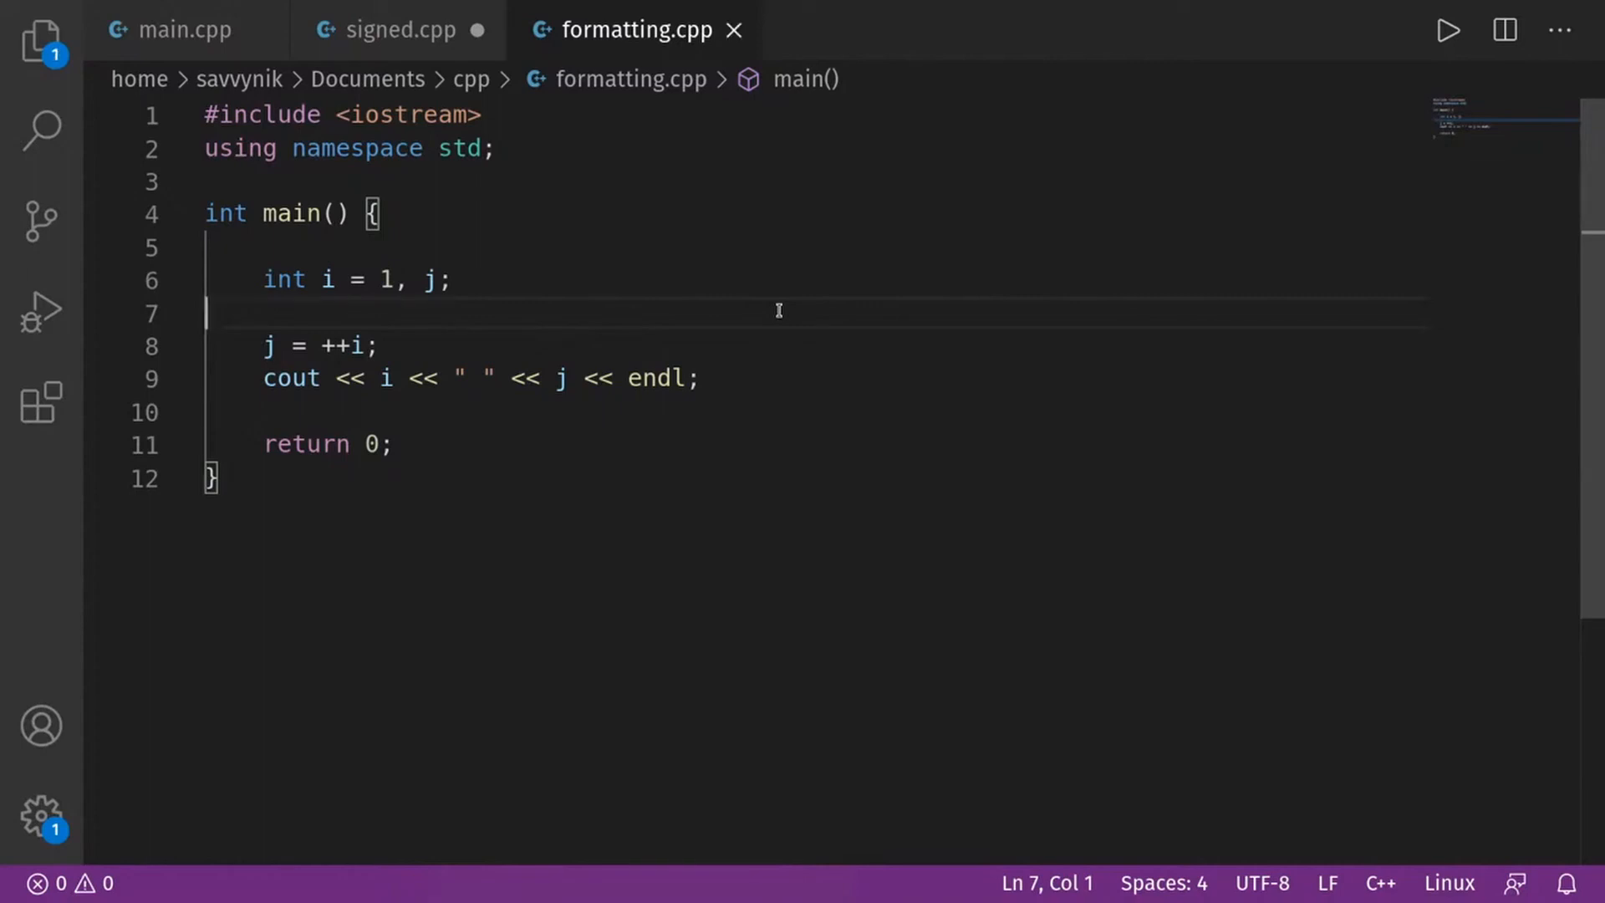